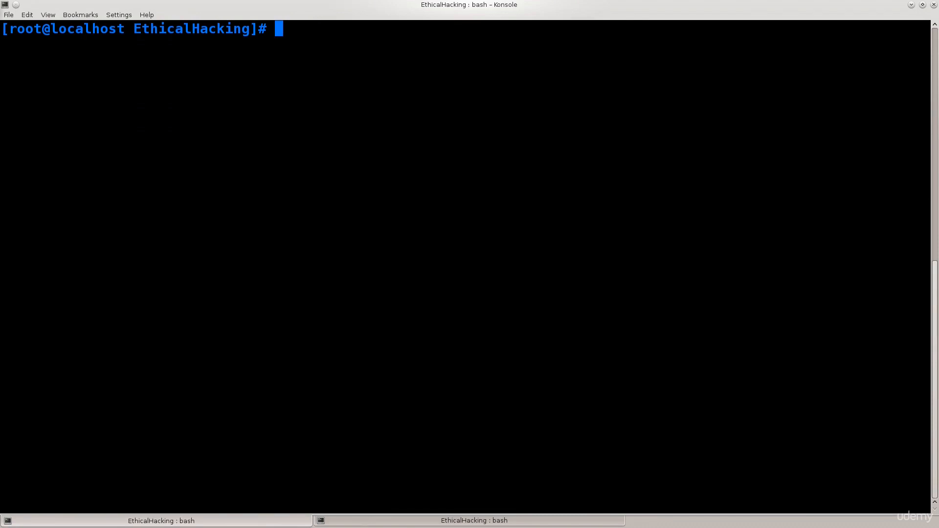
# Switch to Firefox, search DuckDuckGo for "kali linux" and open the official Kali Linux site from the results
pyautogui.click(11, 44)
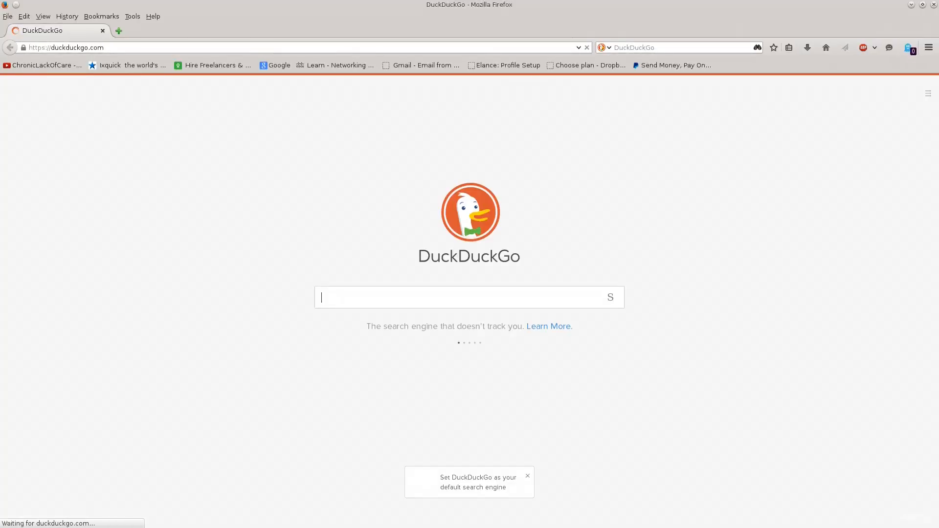
pyautogui.write('kali linux')
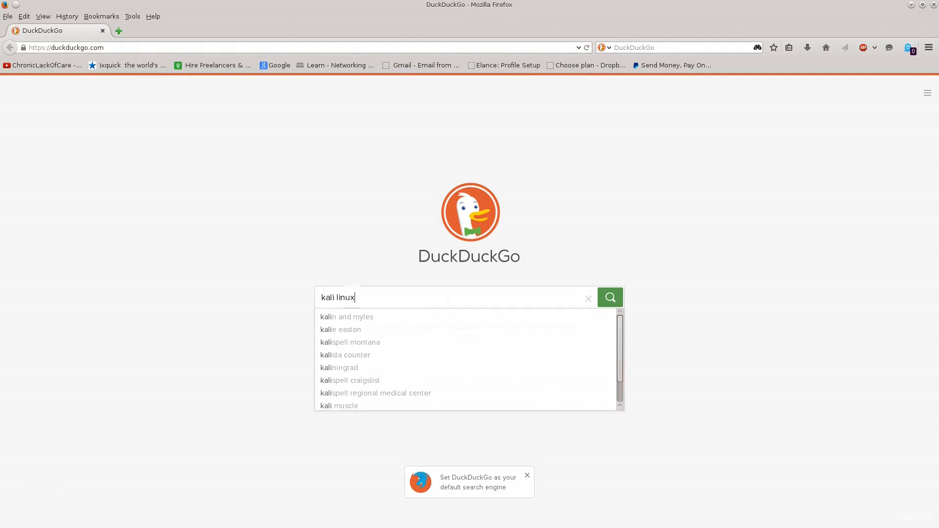
pyautogui.press('Return')
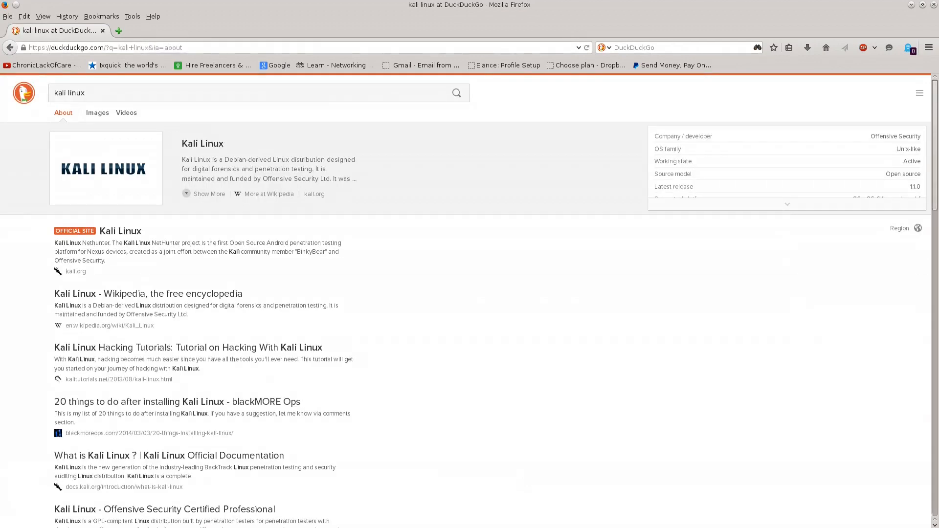
pyautogui.click(120, 231)
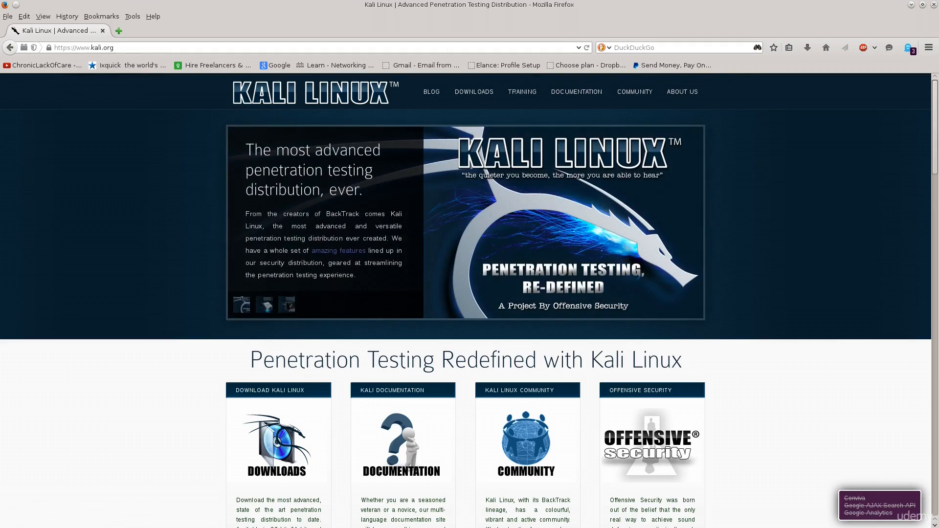
# Open the site's Downloads page and enlarge it so the table of Kali Linux images is easy to read
pyautogui.moveTo(475, 92)
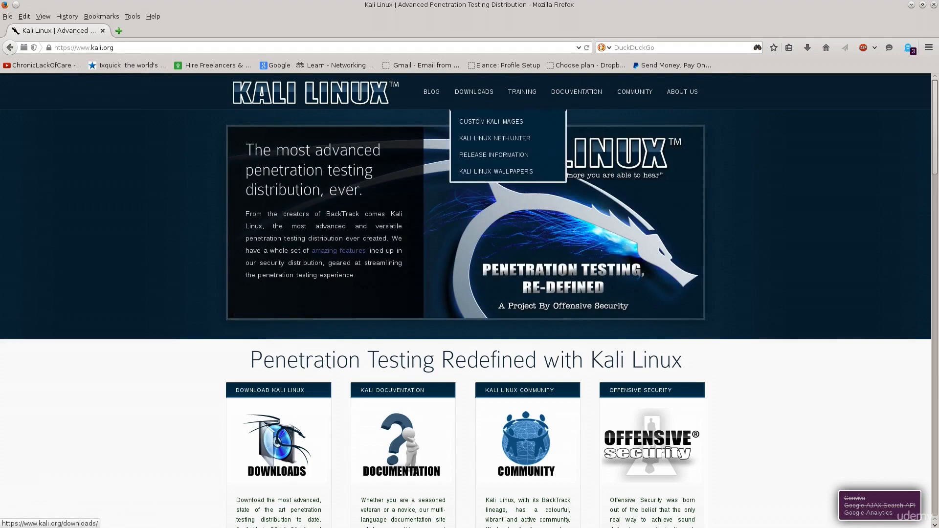
pyautogui.click(474, 92)
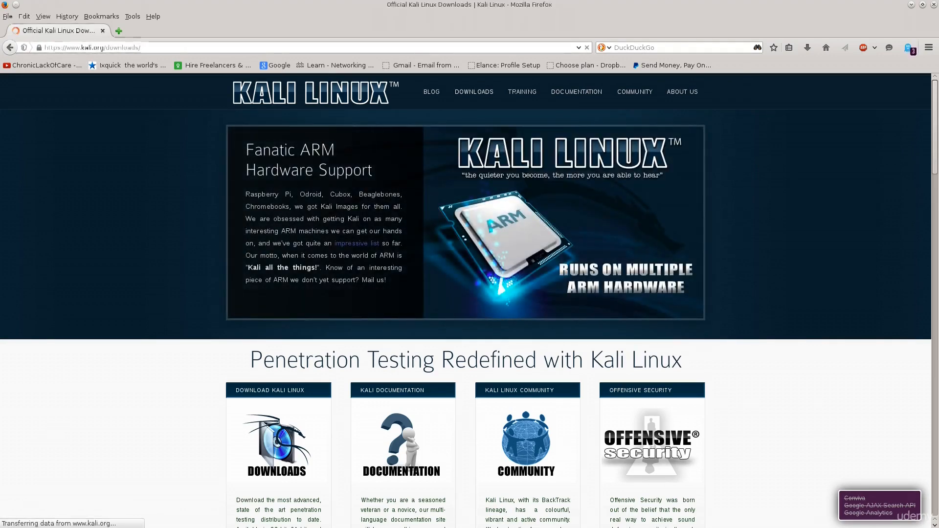
pyautogui.hotkey('ctrl', '+')
pyautogui.hotkey('ctrl', '+')
pyautogui.hotkey('ctrl', '+')
pyautogui.hotkey('ctrl', '+')
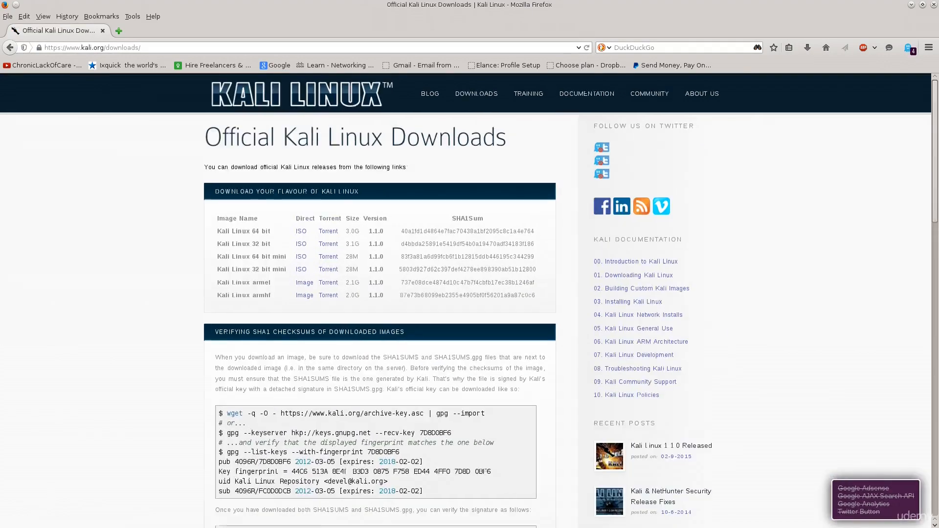
pyautogui.hotkey('ctrl', '+')
pyautogui.scroll(-1, 470, 294)
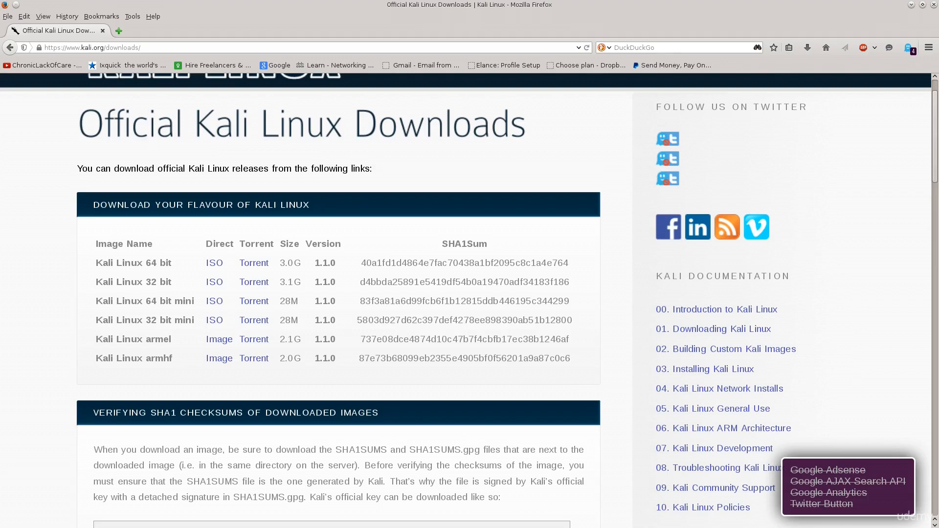
# Examine the Kali Linux 64 bit entry in the download table, including its direct ISO, torrent and size details
pyautogui.moveTo(96, 263); pyautogui.dragTo(172, 263)
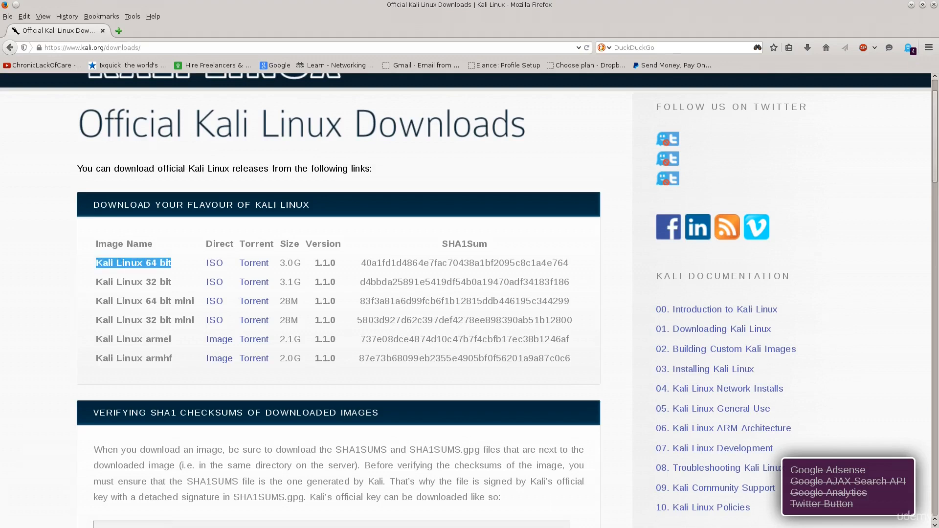
pyautogui.moveTo(206, 244); pyautogui.dragTo(216, 263)
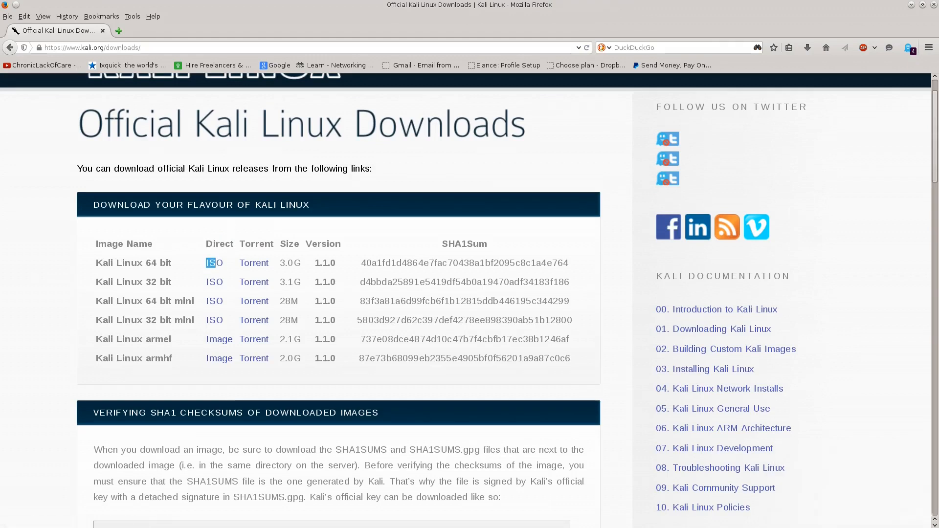
pyautogui.moveTo(239, 244); pyautogui.dragTo(262, 263)
pyautogui.click(230, 265)
pyautogui.moveTo(279, 264); pyautogui.dragTo(301, 263)
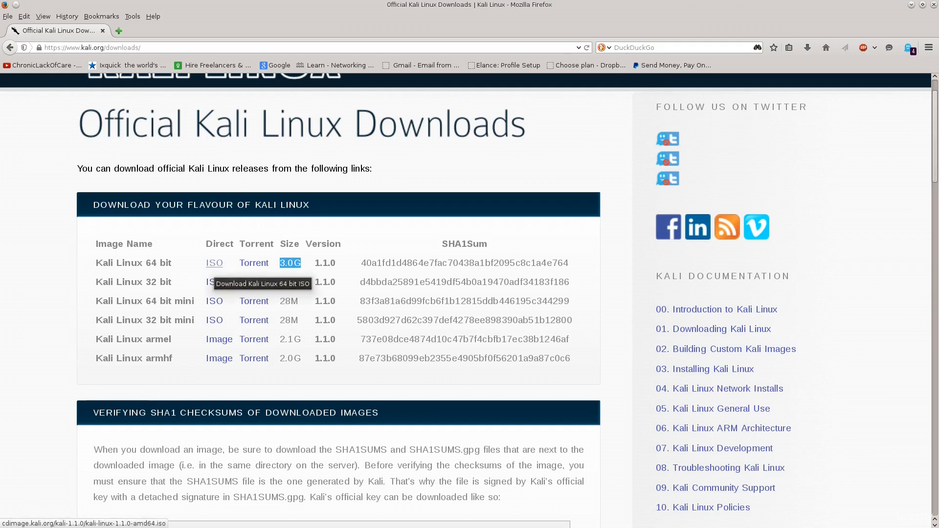
# Start saving the Kali Linux 64 bit ISO file directly, and cancel the download
pyautogui.click(215, 264)
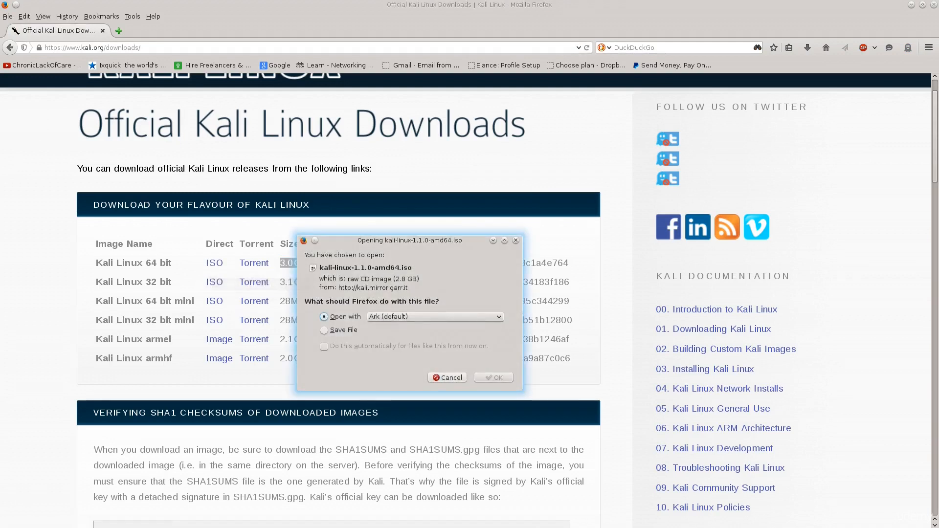
pyautogui.click(324, 331)
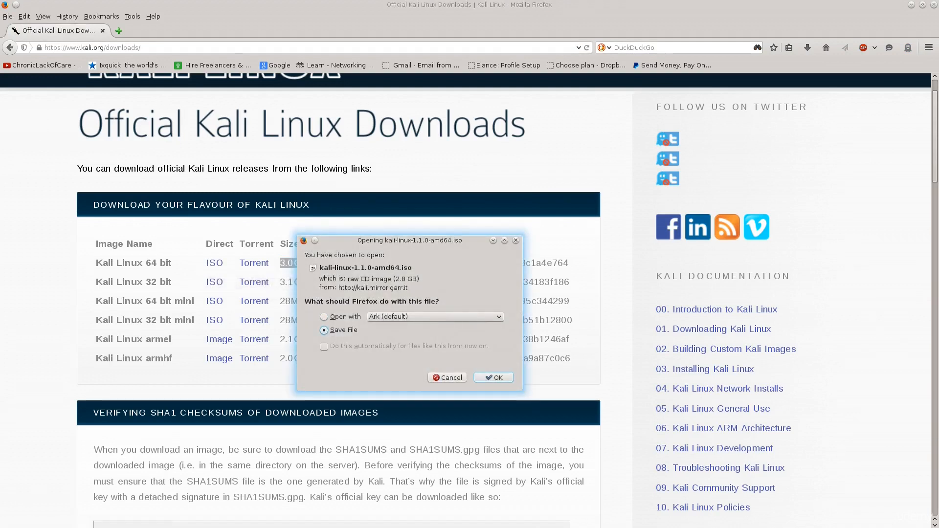
pyautogui.press('Return')
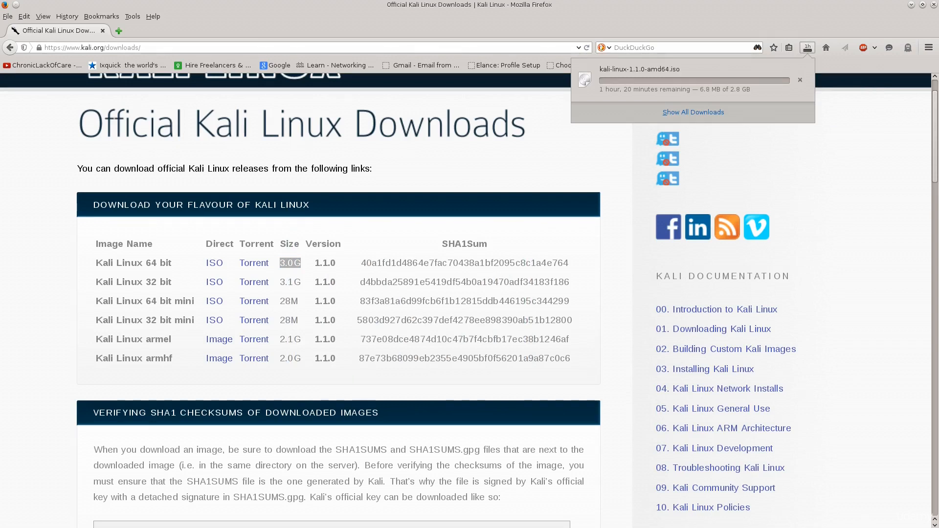
pyautogui.click(800, 79)
pyautogui.click(830, 171)
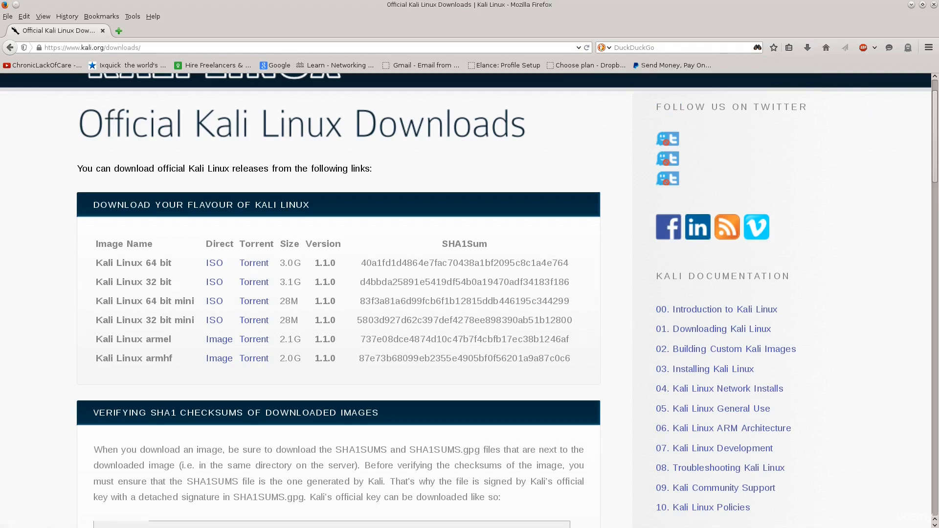
# Save the torrent file for Kali Linux 64 bit and try to open it from the download list
pyautogui.click(254, 264)
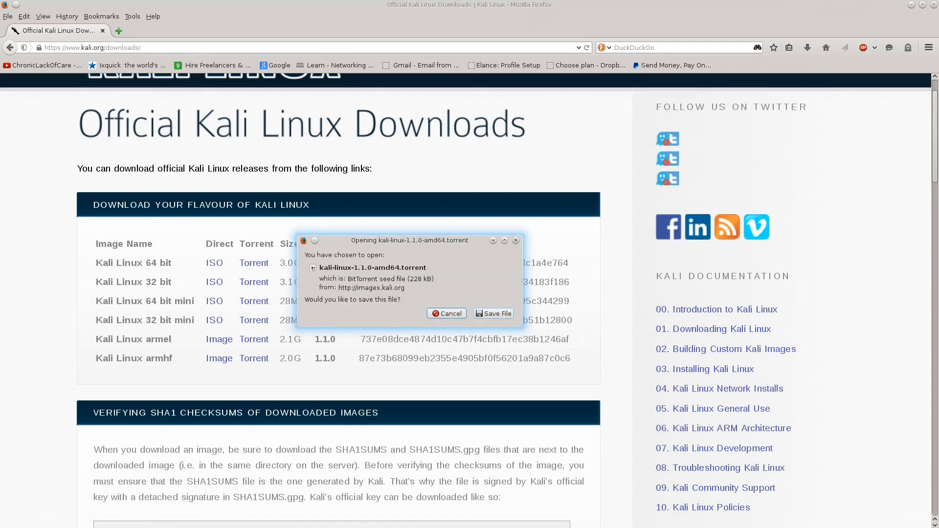
pyautogui.click(493, 313)
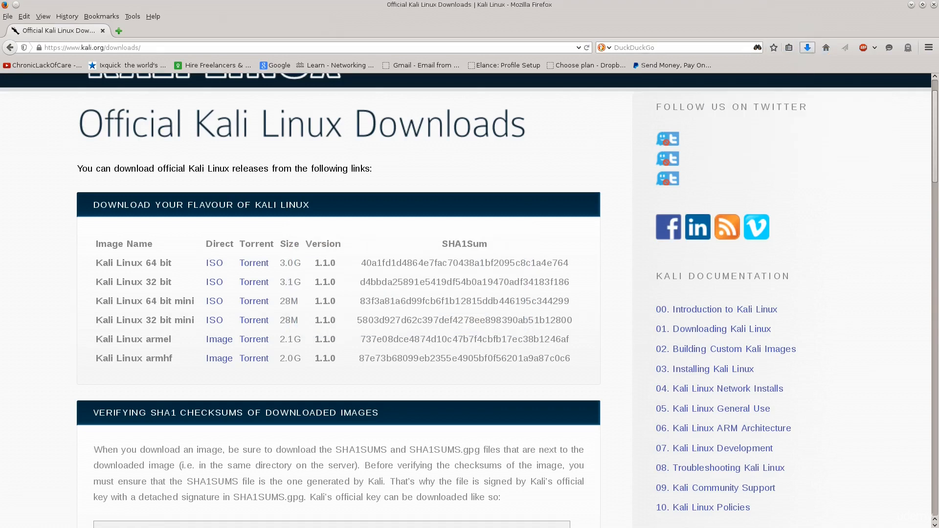
pyautogui.click(641, 80)
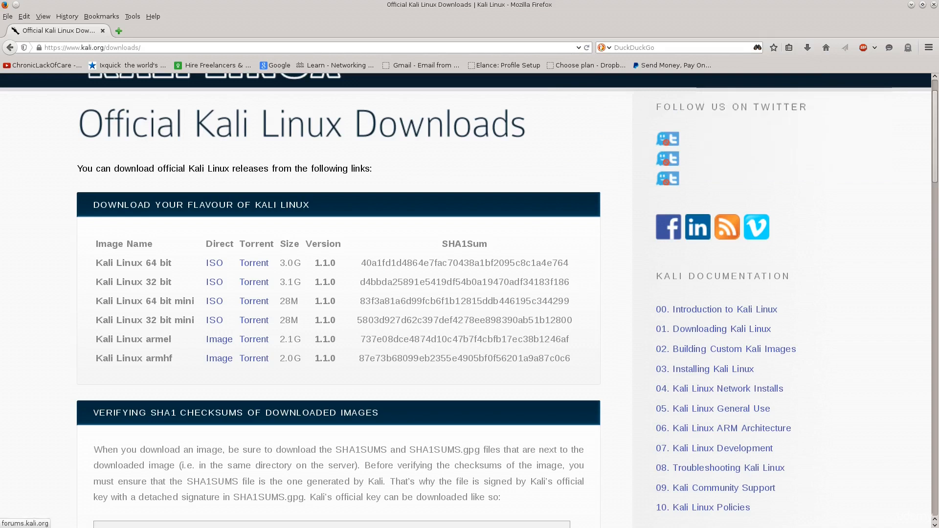
pyautogui.moveTo(572, 5)
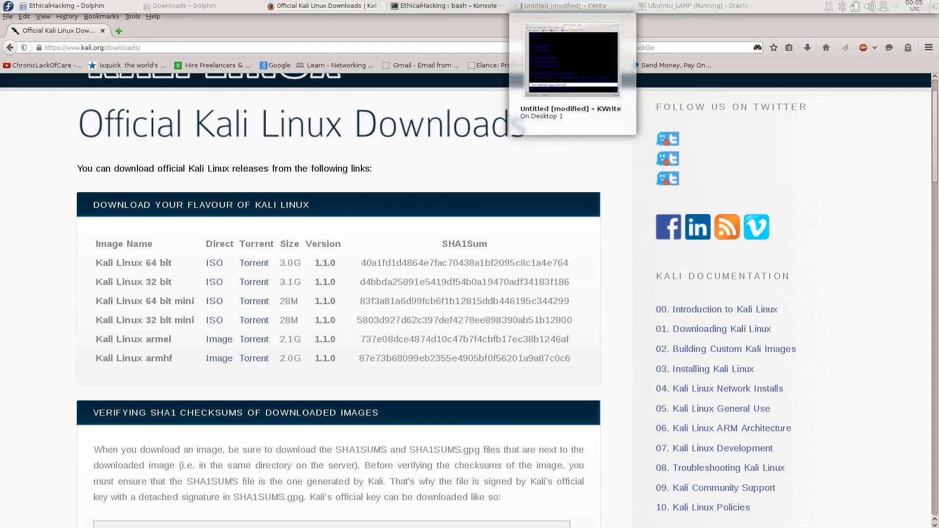
# Open the downloaded kali-linux-1.1.0-amd64.torrent in Transmission and add it with Downloads as the destination folder
pyautogui.click(808, 48)
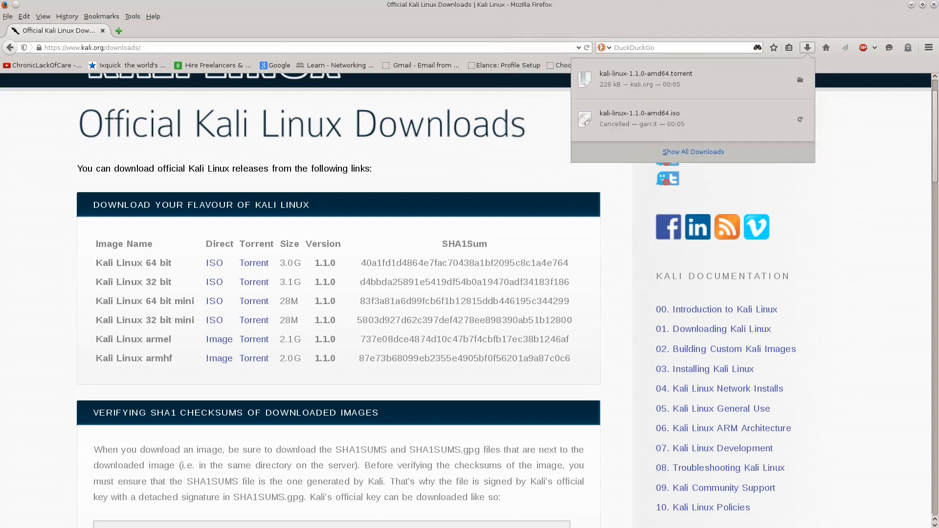
pyautogui.click(651, 80)
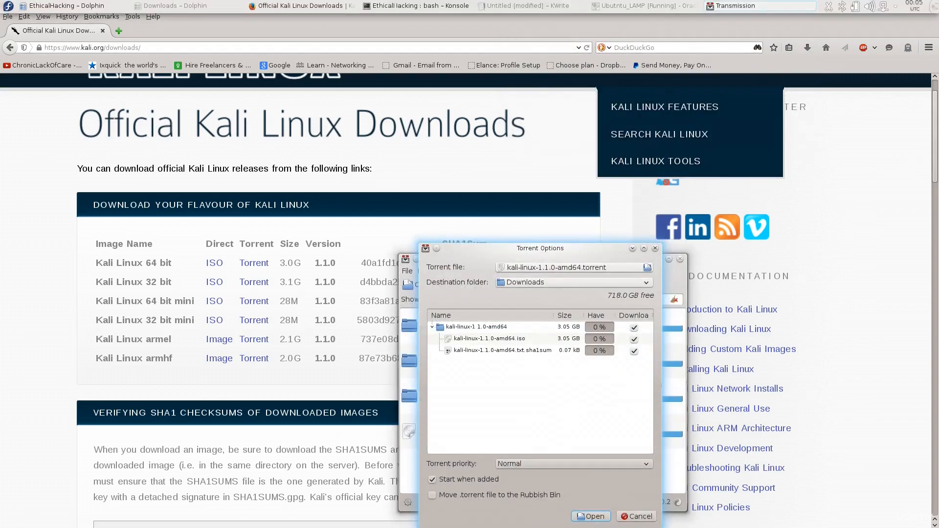
pyautogui.moveTo(542, 248); pyautogui.dragTo(451, 119)
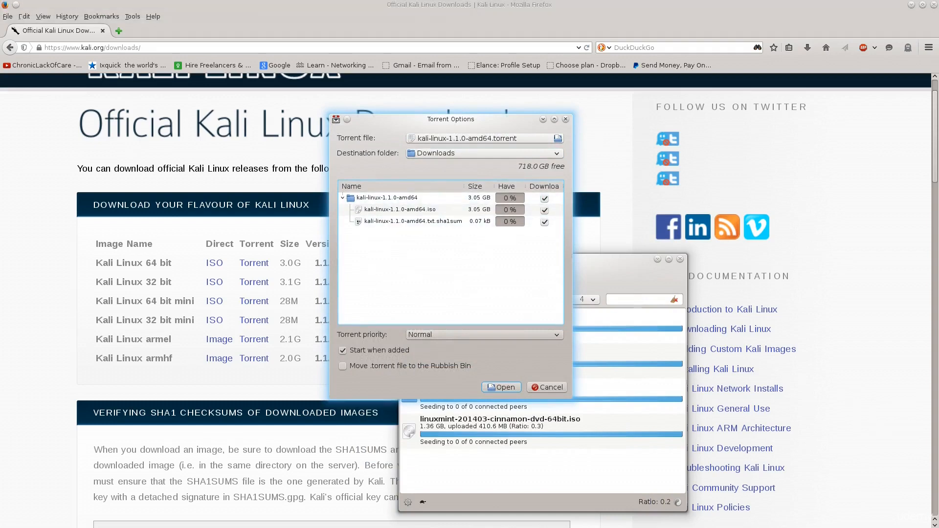
pyautogui.click(501, 387)
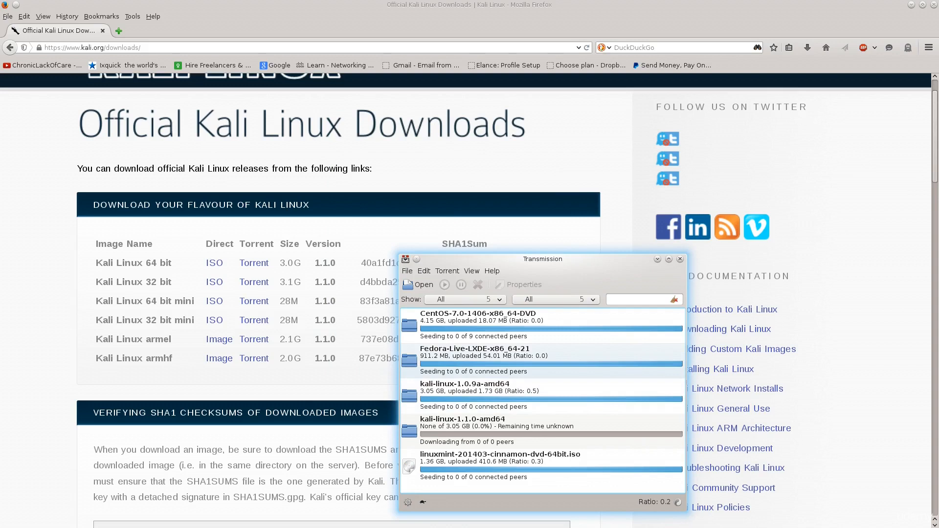
# Remove the kali-linux-1.1.0-amd64 torrent from Transmission and close its window
pyautogui.click(514, 432)
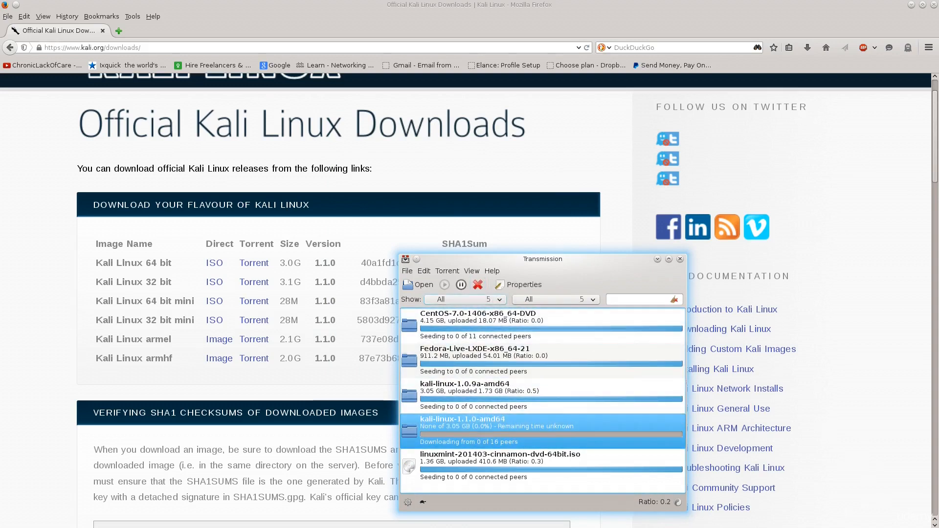
pyautogui.click(478, 285)
pyautogui.click(559, 416)
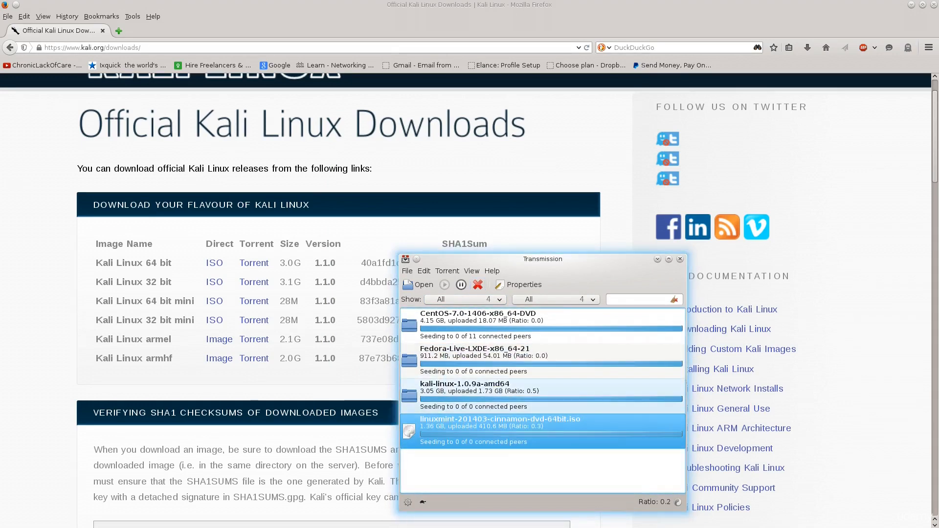
pyautogui.click(681, 259)
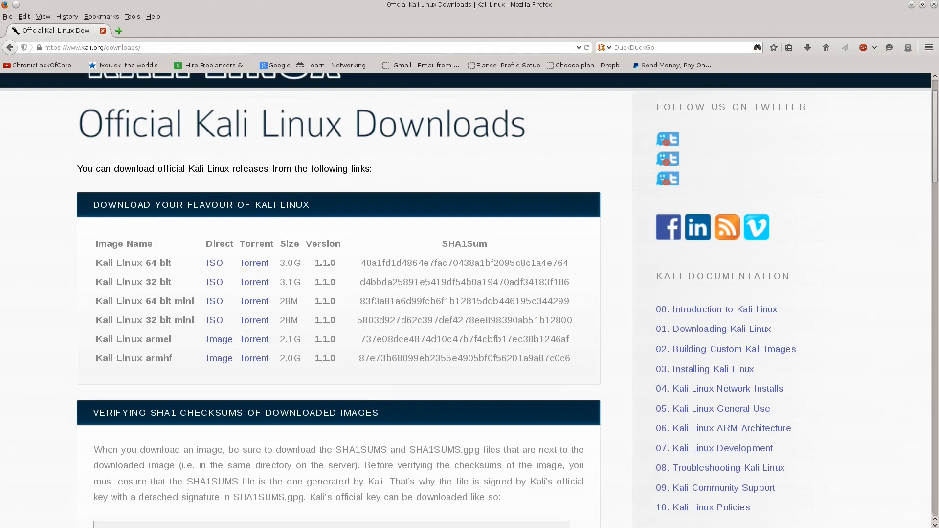
# Leave the browser, search the installed applications for "virtua", launch Oracle VM VirtualBox and move its window into full view
pyautogui.hotkey('alt', 'Tab')
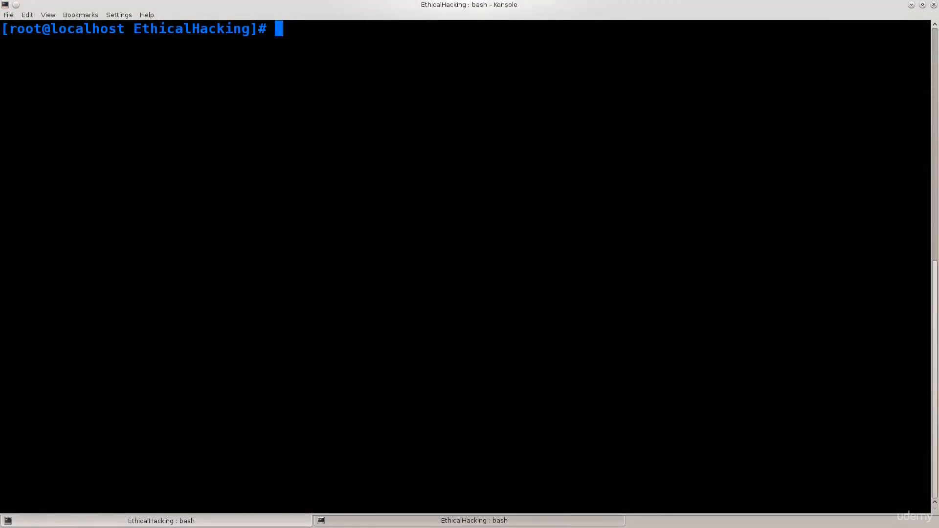
pyautogui.click(8, 6)
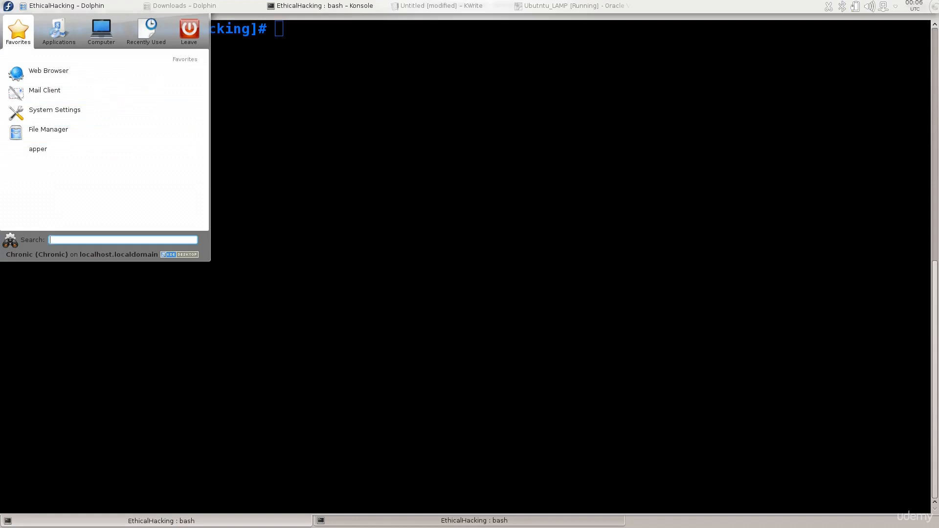
pyautogui.write('virtua')
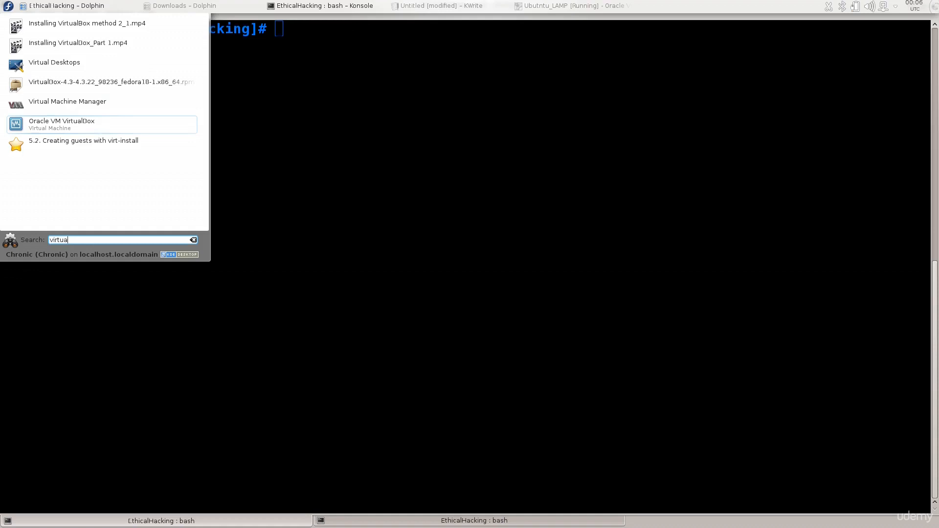
pyautogui.moveTo(1, 289)
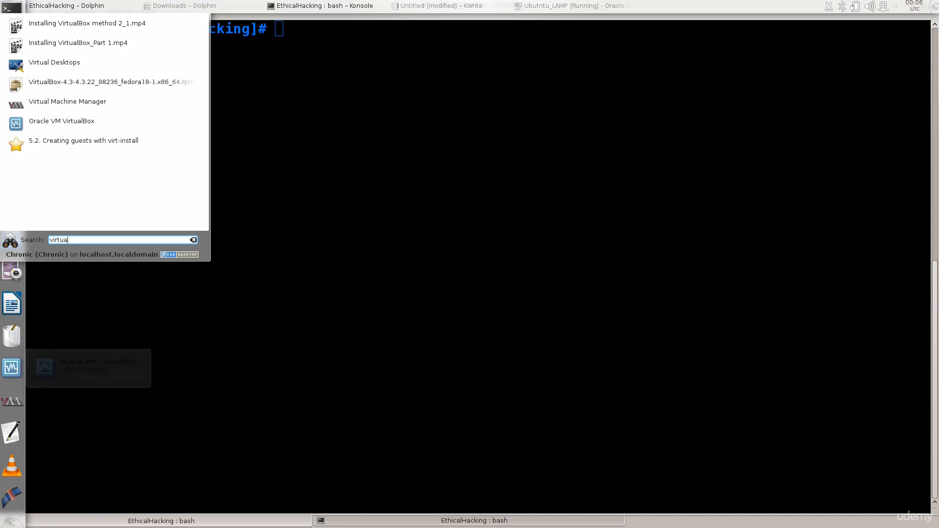
pyautogui.click(93, 123)
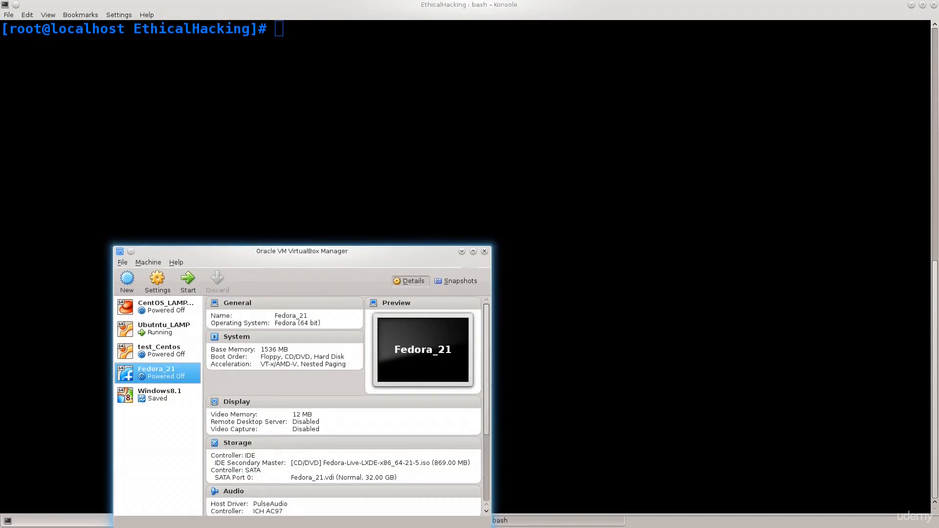
pyautogui.moveTo(215, 252); pyautogui.dragTo(212, 146)
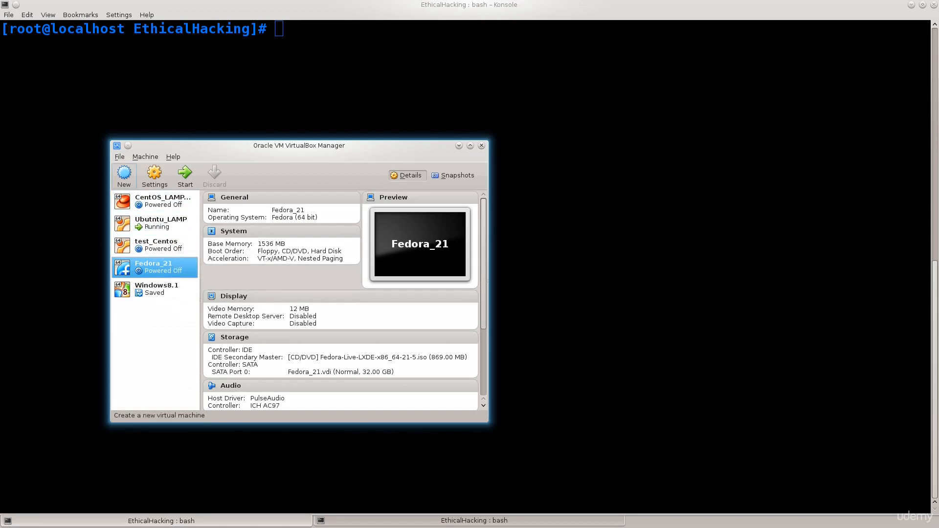
# Start a new virtual machine named Kali with type Linux and version Debian (64 bit)
pyautogui.click(124, 175)
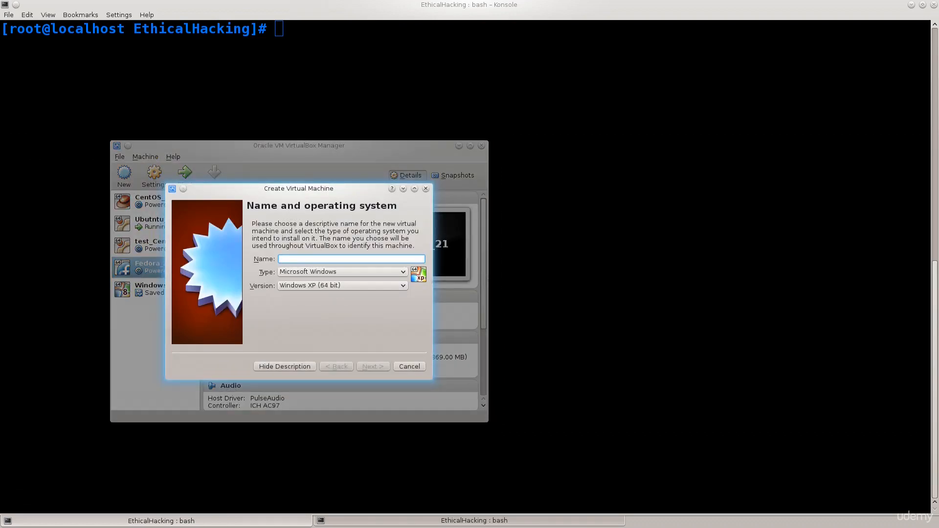
pyautogui.write('Kali')
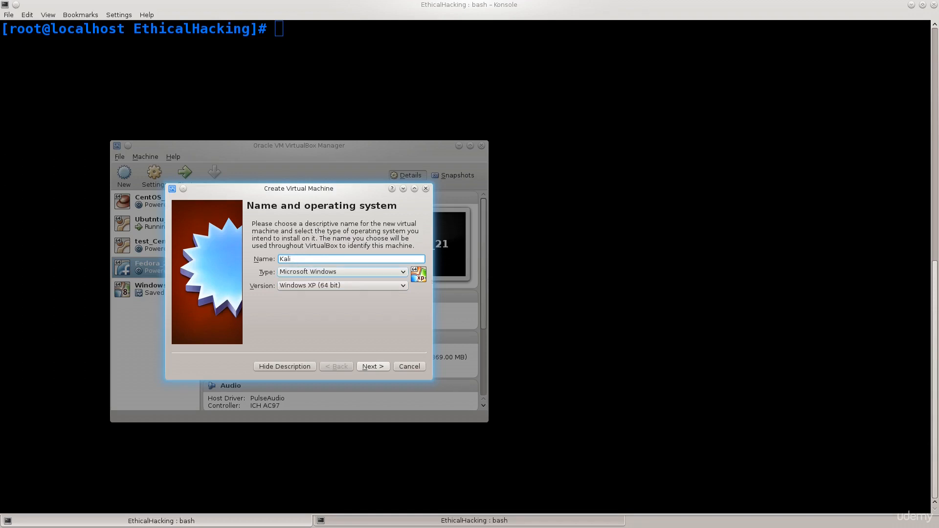
pyautogui.click(342, 272)
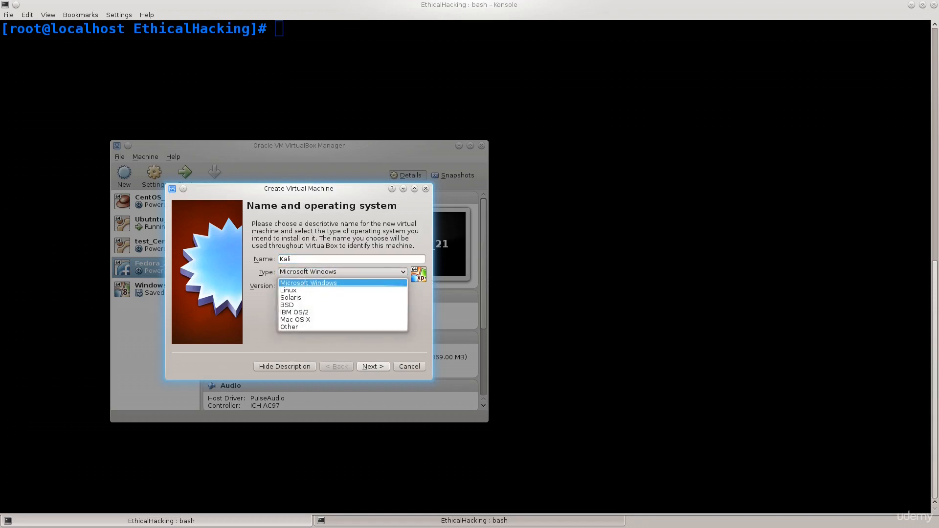
pyautogui.click(294, 291)
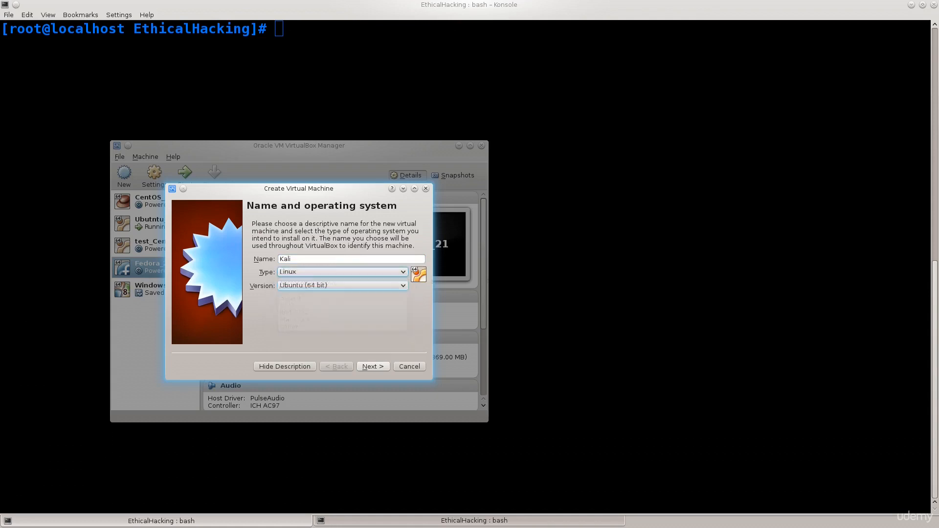
pyautogui.click(342, 286)
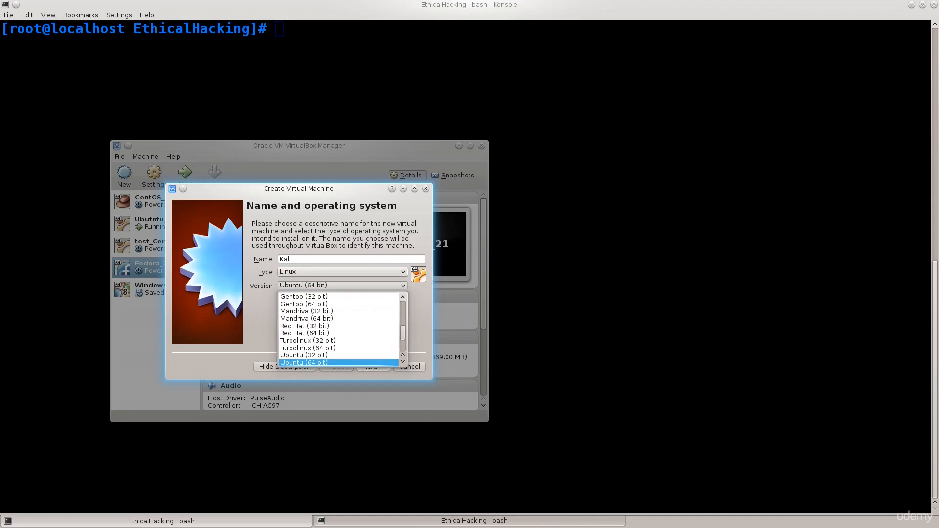
pyautogui.scroll(3, 338, 329)
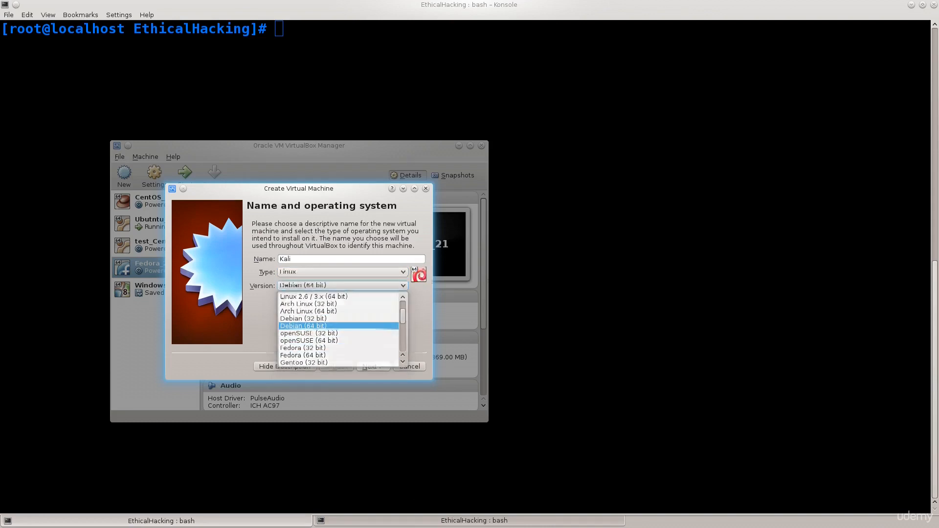
pyautogui.click(338, 326)
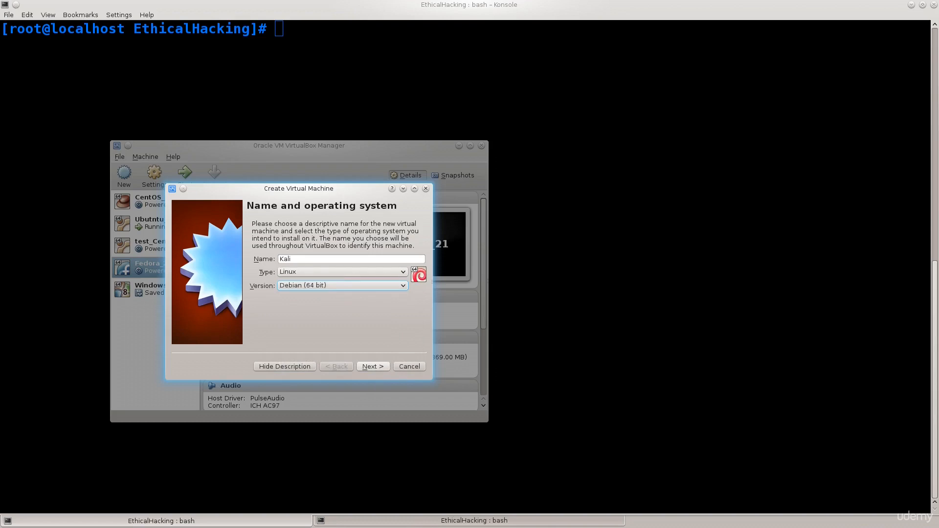
pyautogui.click(342, 286)
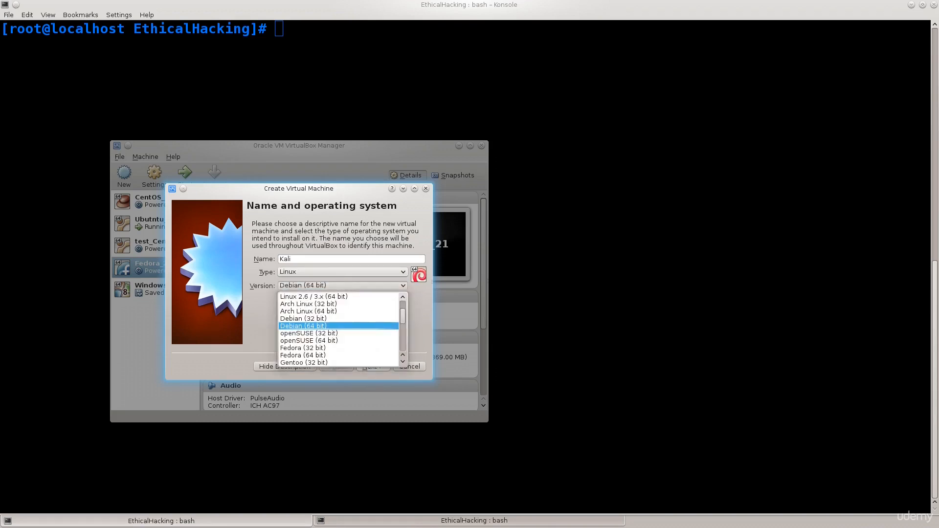
pyautogui.scroll(2, 339, 329)
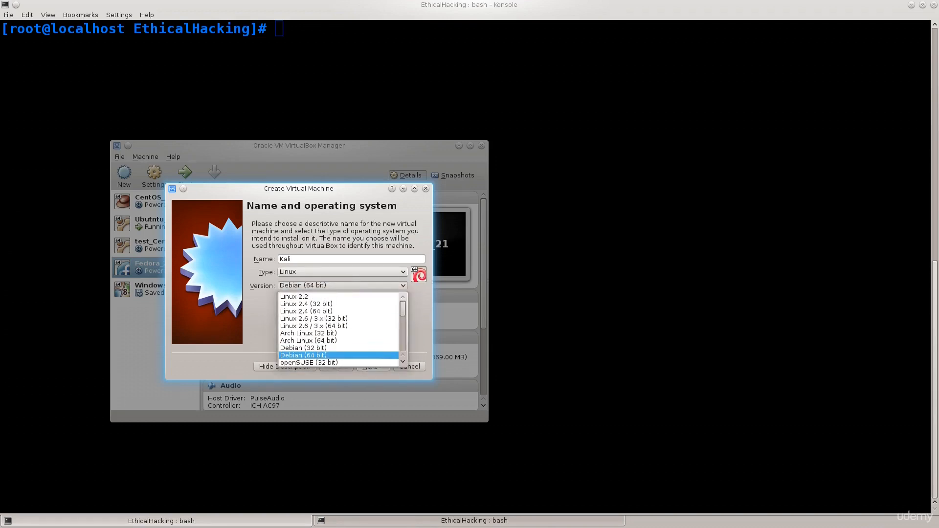
pyautogui.scroll(-5, 339, 329)
pyautogui.scroll(-2, 338, 329)
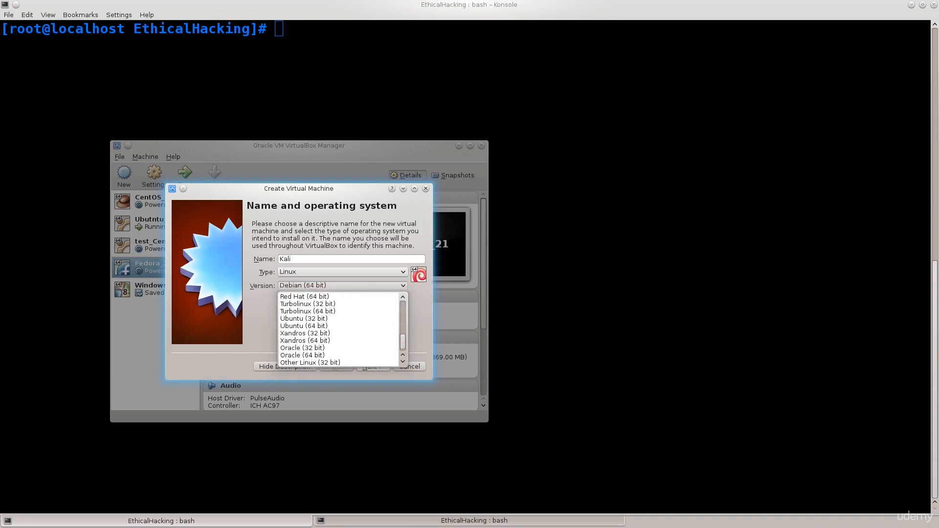
pyautogui.scroll(3, 339, 326)
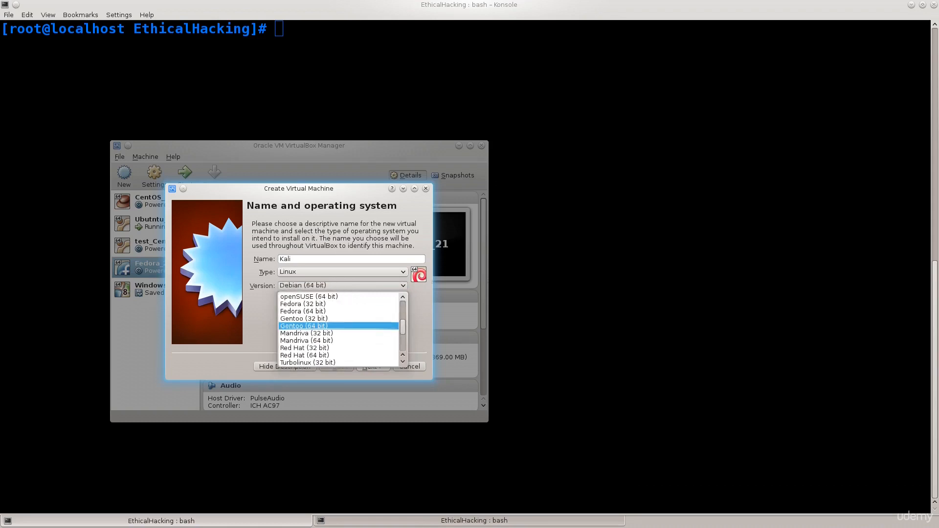
pyautogui.press('Escape')
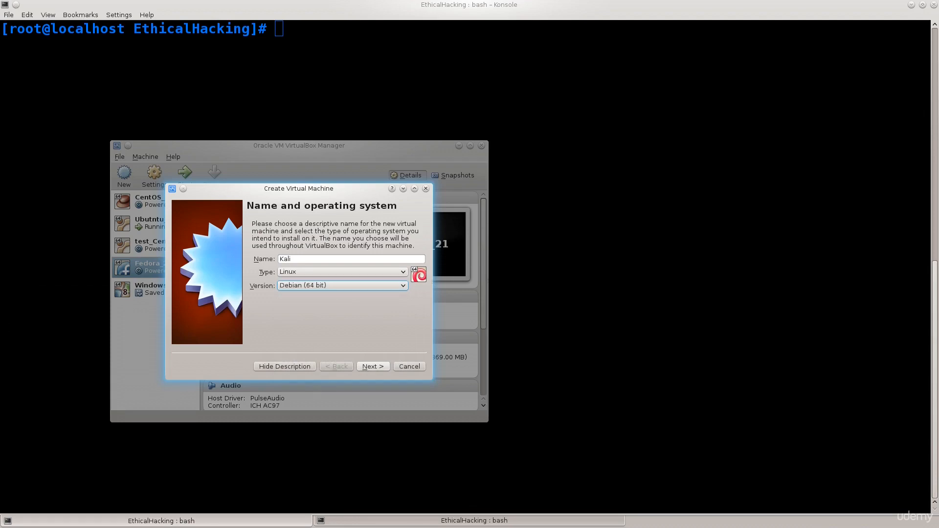
# Accept the name and operating system settings and allocate 2048 MB of memory to the new machine
pyautogui.press('Return')
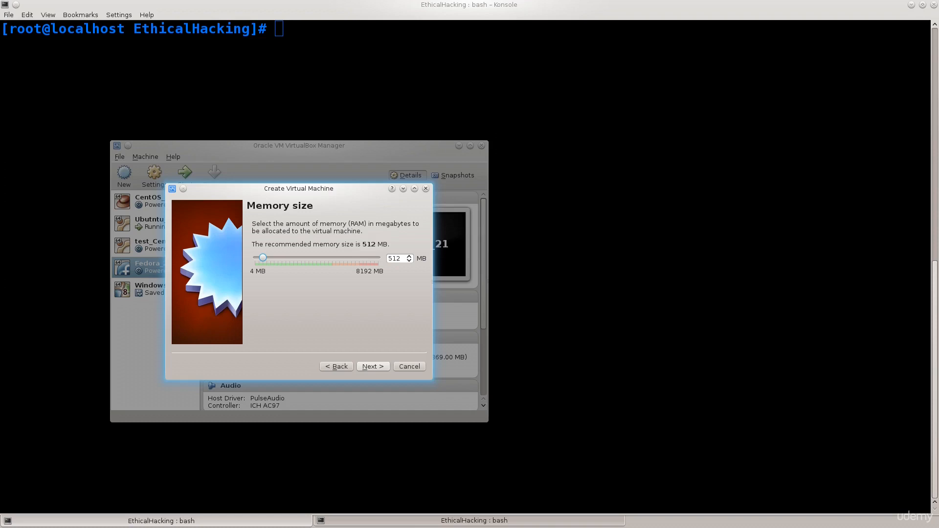
pyautogui.moveTo(263, 258); pyautogui.dragTo(278, 258)
pyautogui.moveTo(278, 258); pyautogui.dragTo(285, 258)
pyautogui.click(373, 367)
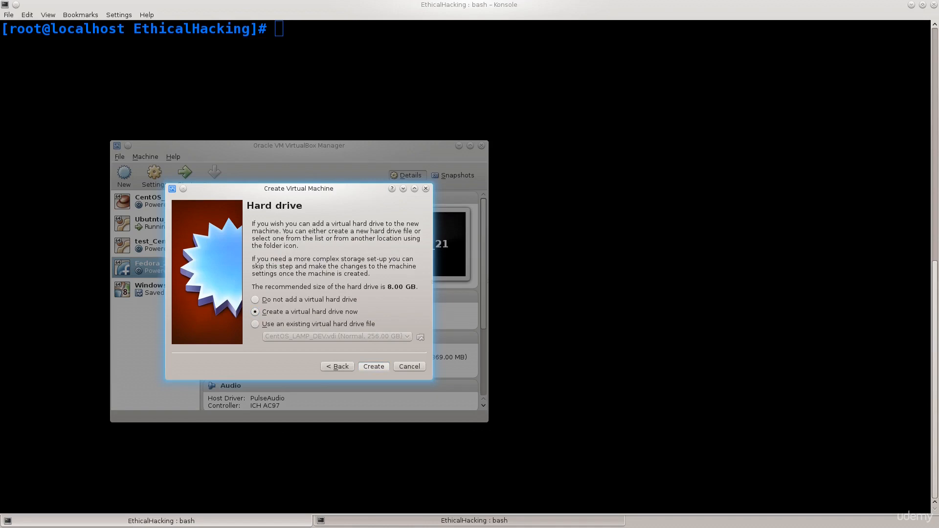
# Create a new dynamically allocated VDI hard drive named Kali with a size of 121.80 GB for the machine
pyautogui.press('Return')
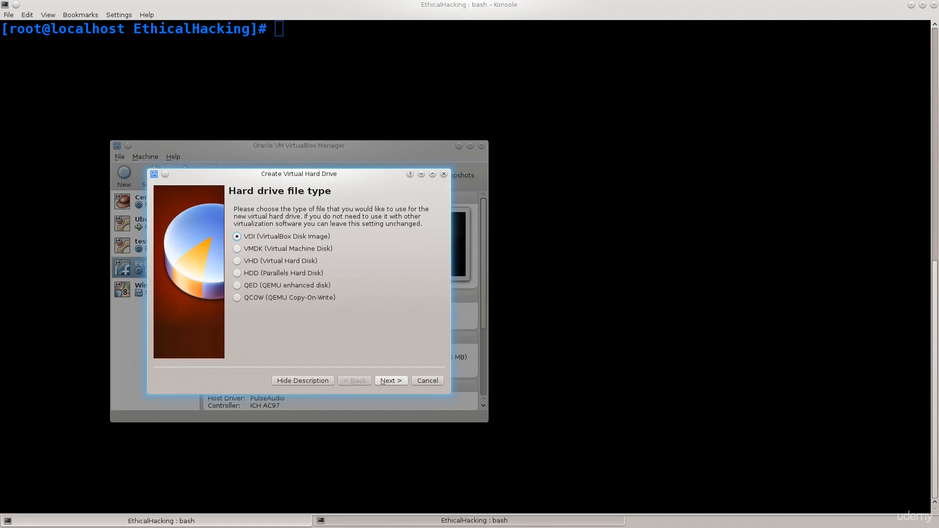
pyautogui.press('Return')
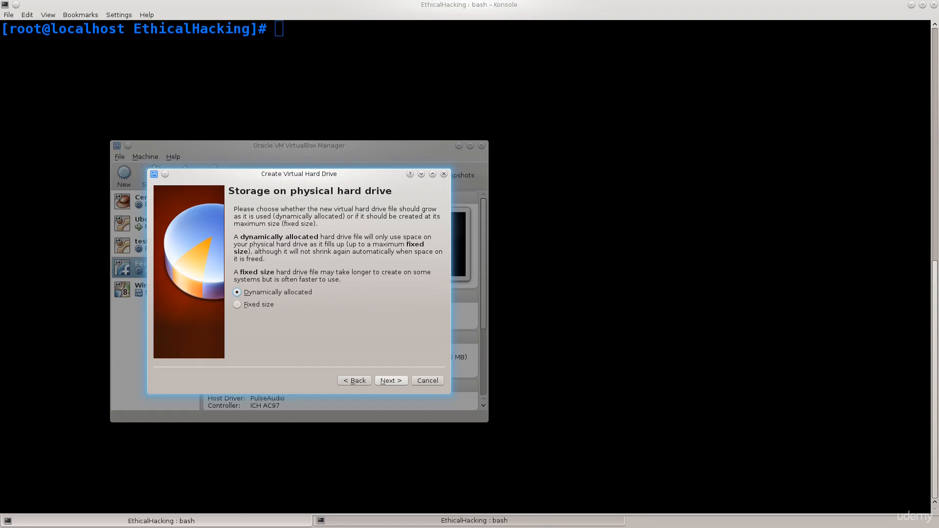
pyautogui.moveTo(234, 237); pyautogui.dragTo(425, 244)
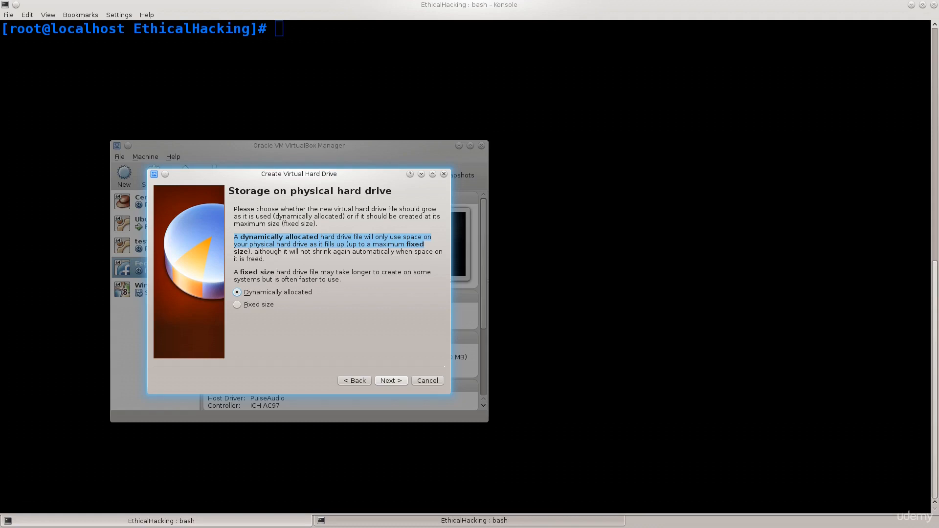
pyautogui.click(391, 381)
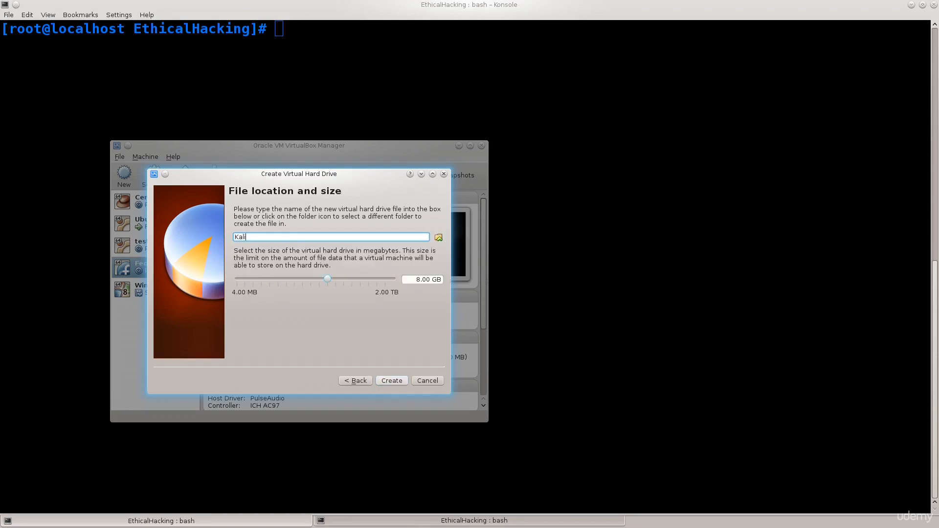
pyautogui.moveTo(328, 279); pyautogui.dragTo(359, 279)
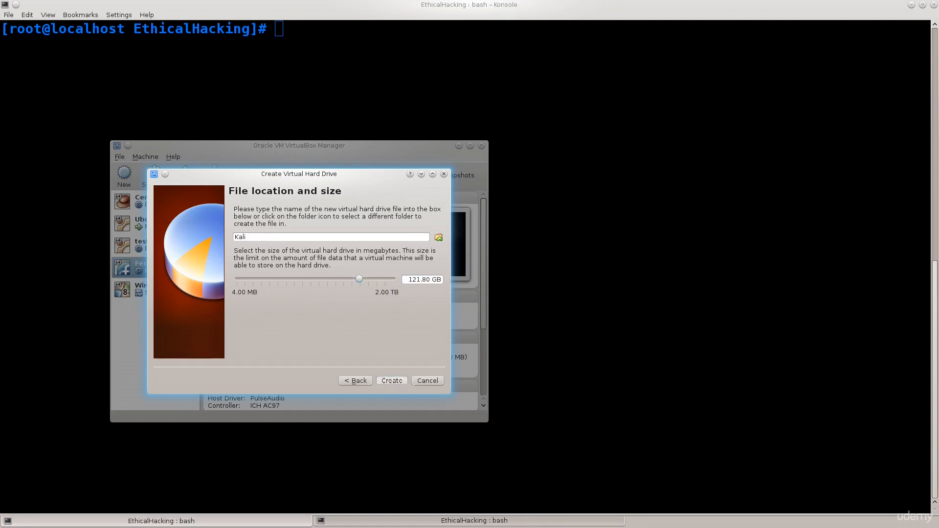
pyautogui.press('Return')
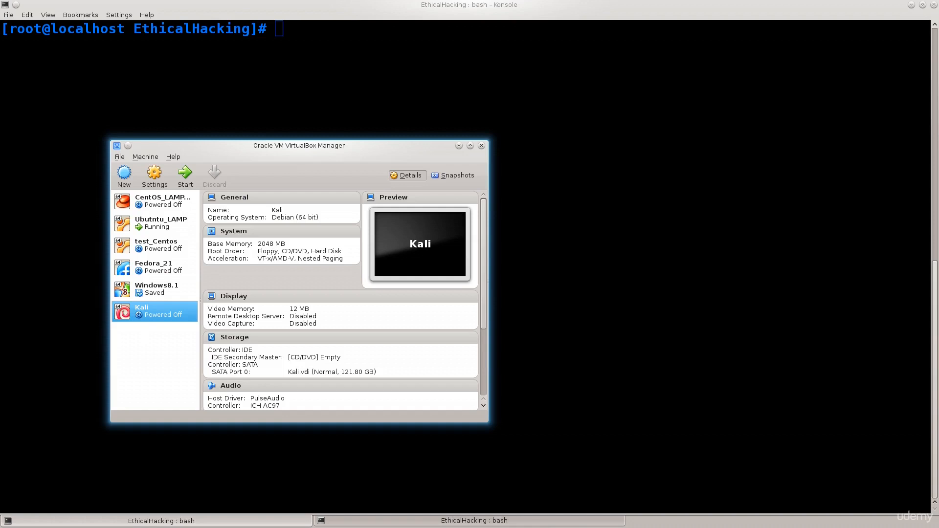
# Open the Kali machine's storage settings and begin choosing a virtual disk file for its empty IDE CD/DVD drive
pyautogui.rightClick(135, 312)
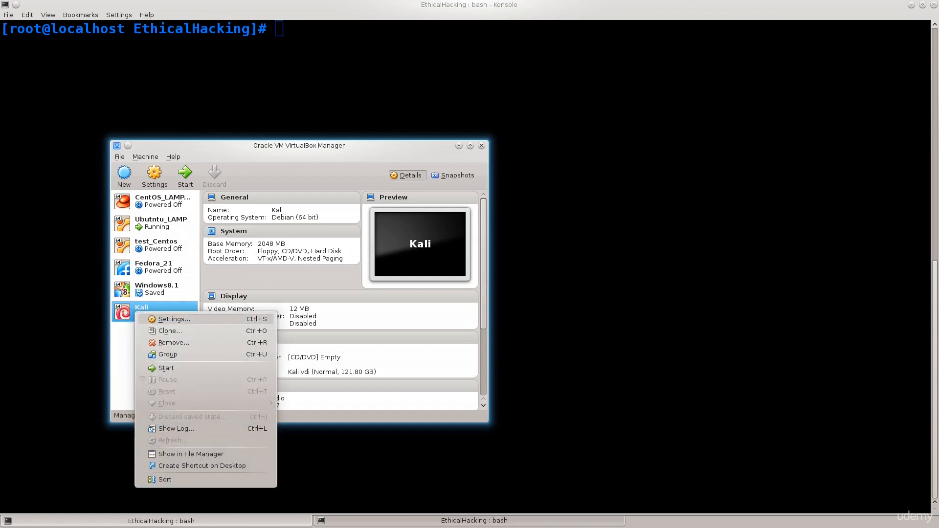
pyautogui.click(171, 319)
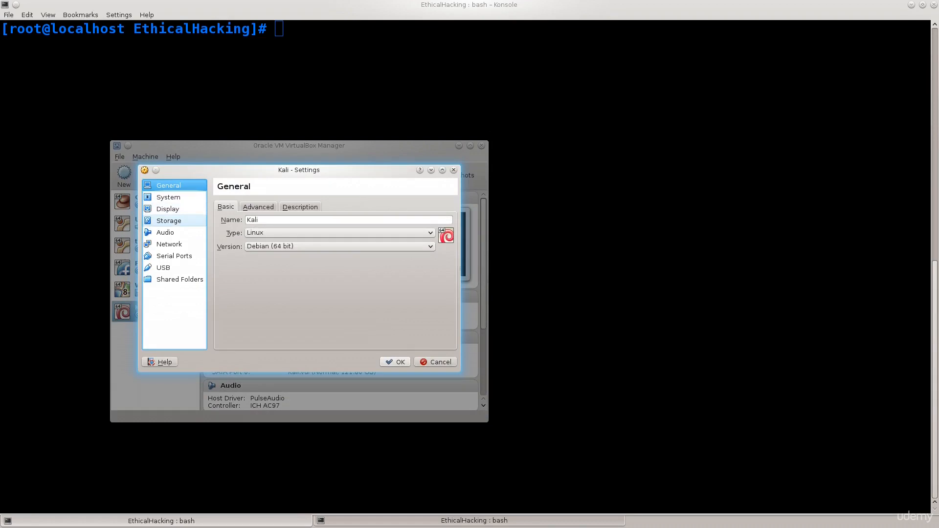
pyautogui.click(169, 221)
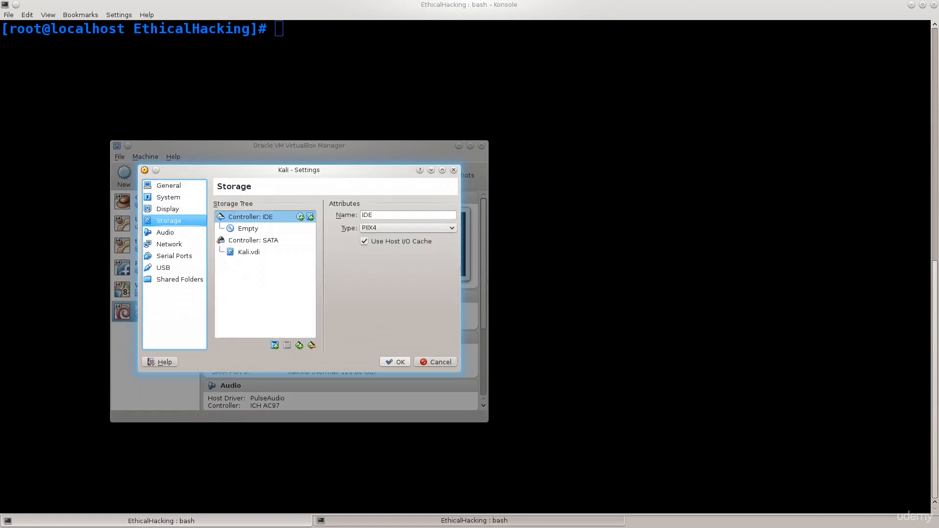
pyautogui.click(248, 229)
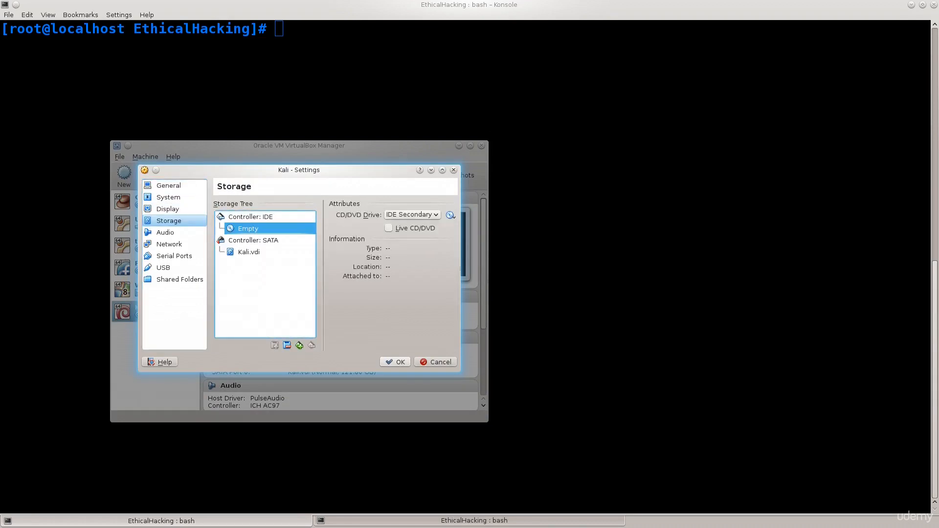
pyautogui.click(450, 215)
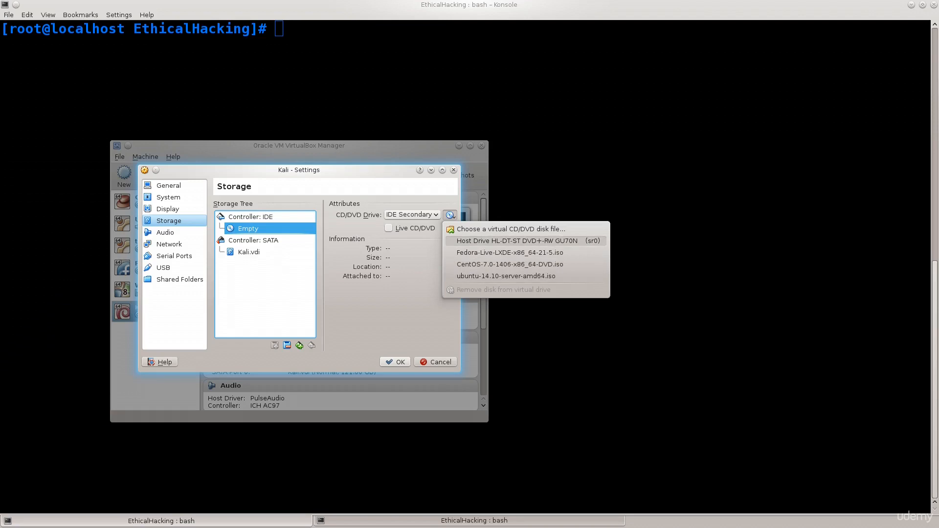
pyautogui.click(511, 229)
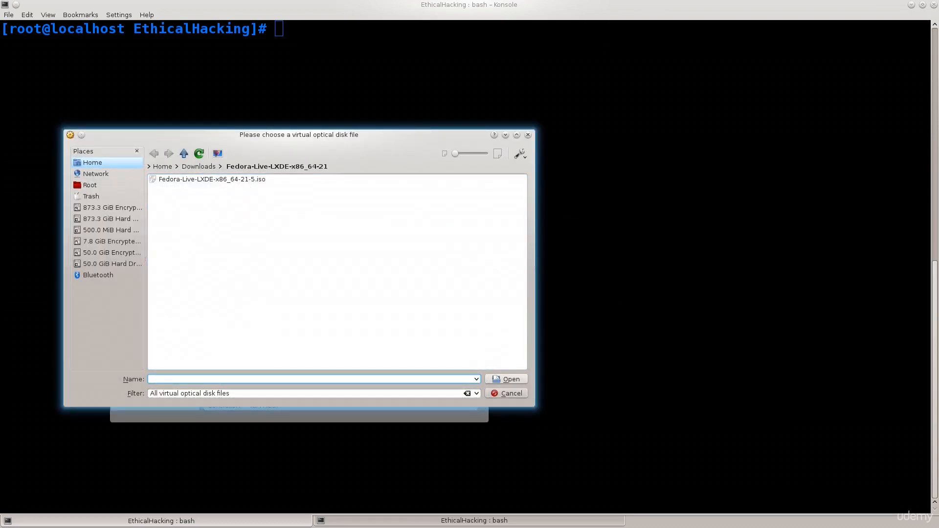
# Attach kali-linux-1.0.9a-amd64.iso from the kali-linux-1.0.9a-amd64 folder in Home's Downloads and save the machine settings
pyautogui.click(92, 162)
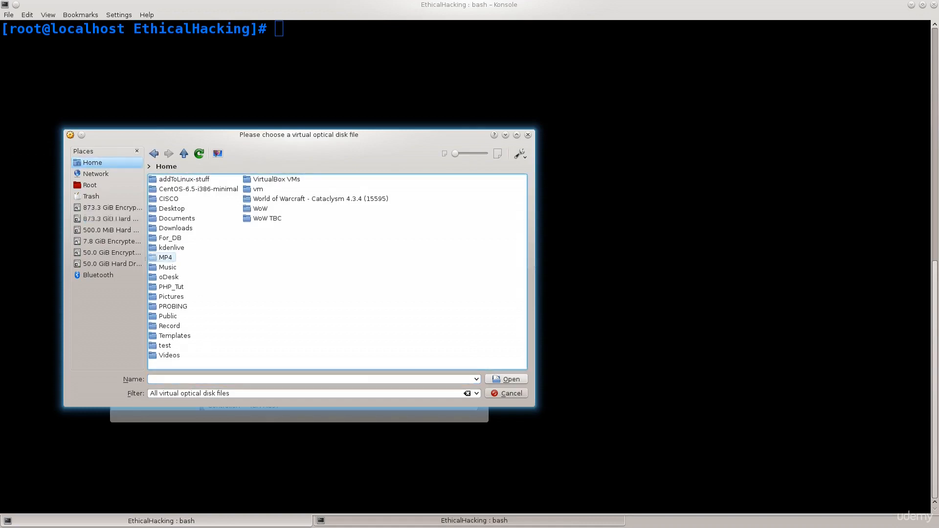
pyautogui.click(176, 228)
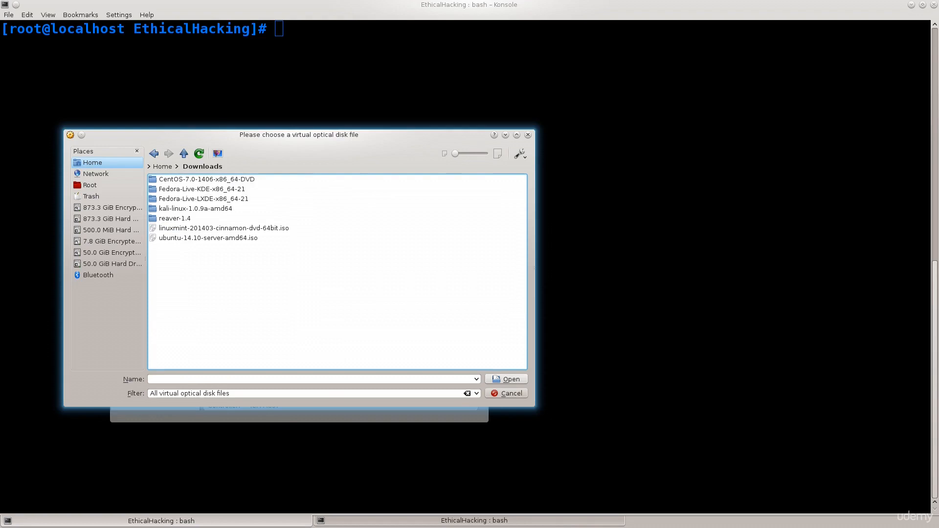
pyautogui.click(196, 209)
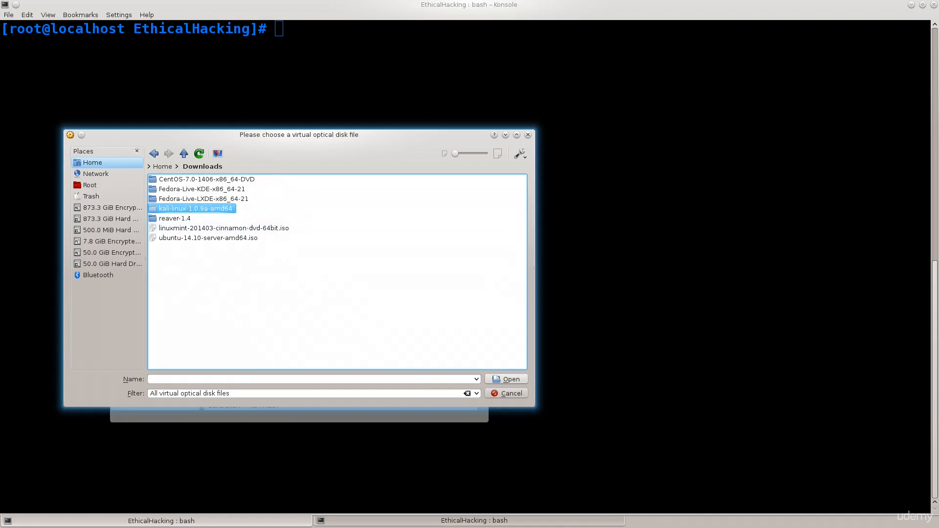
pyautogui.press('Return')
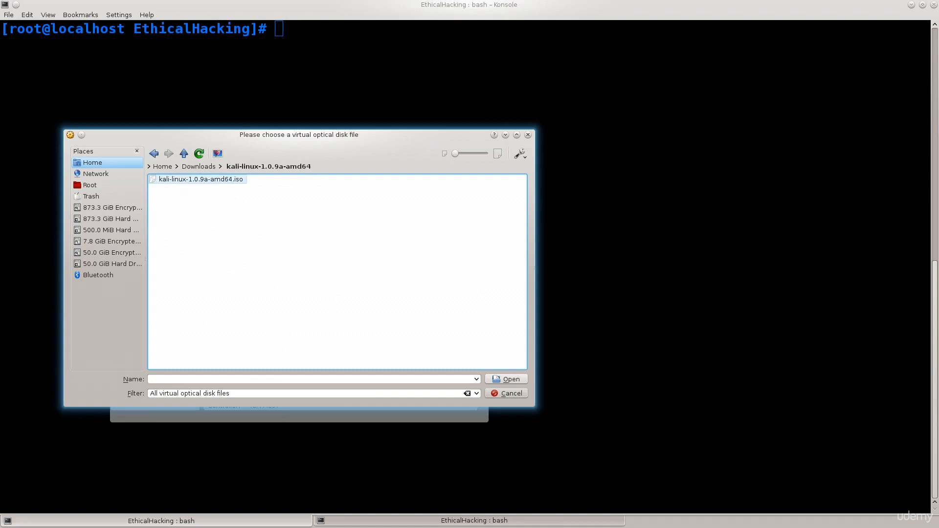
pyautogui.click(201, 180)
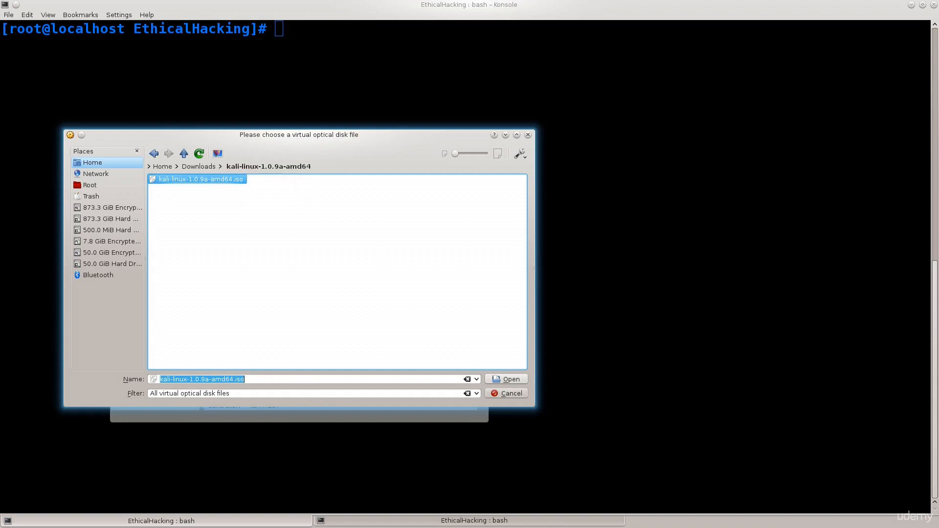
pyautogui.click(506, 379)
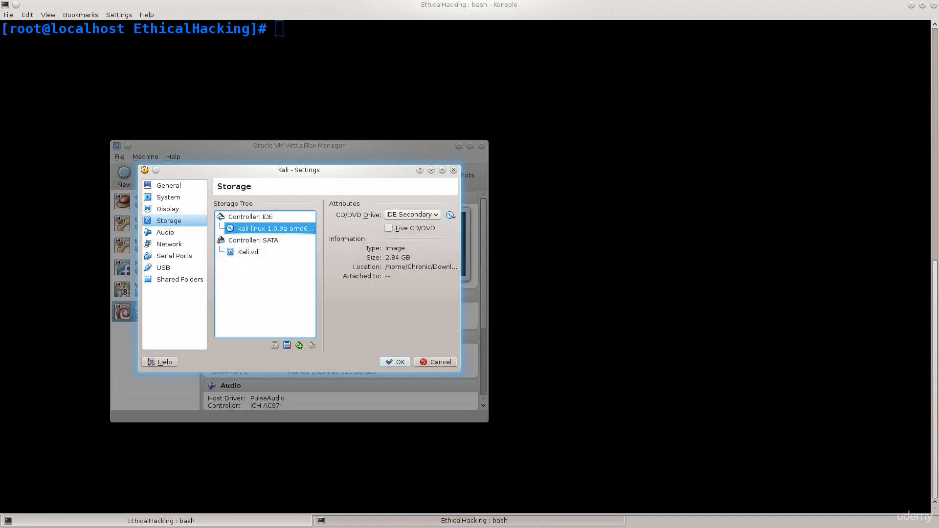
pyautogui.click(395, 363)
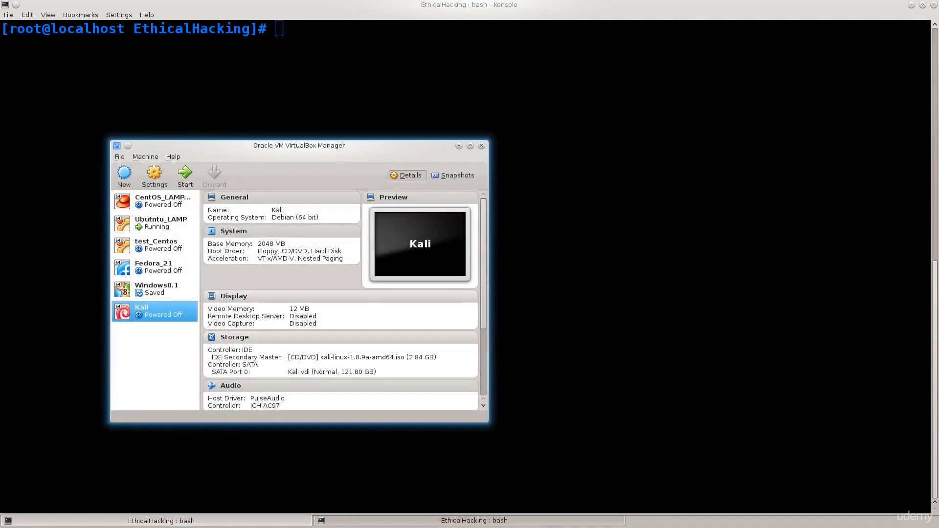
# Start the Kali virtual machine from its ISO and move through its boot menu, returning to Live (amd64)
pyautogui.click(185, 175)
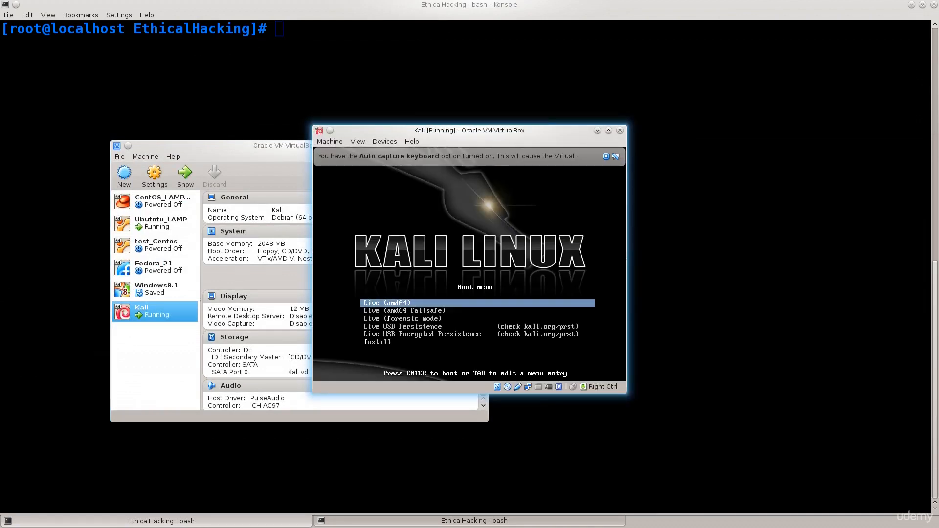
pyautogui.press('Down')
pyautogui.press('Down')
pyautogui.press('Down')
pyautogui.press('Up')
pyautogui.press('Up')
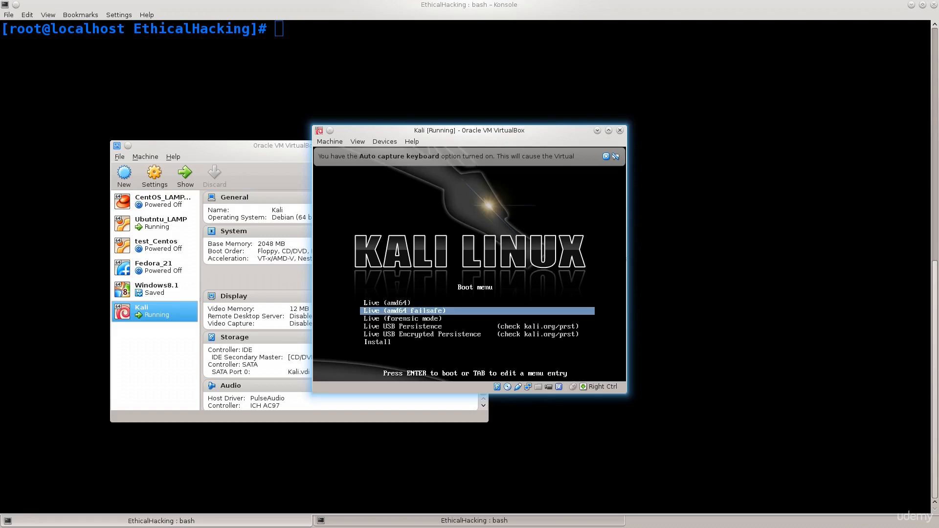
pyautogui.press('Up')
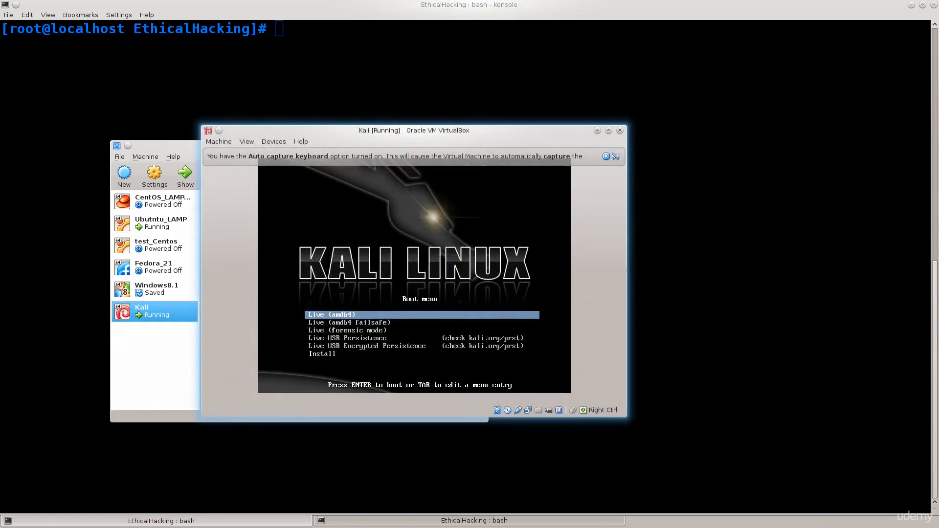
# Examine each Kali boot menu entry from Live (amd64 failsafe) through Install, then return to Live (amd64)
pyautogui.press('Down')
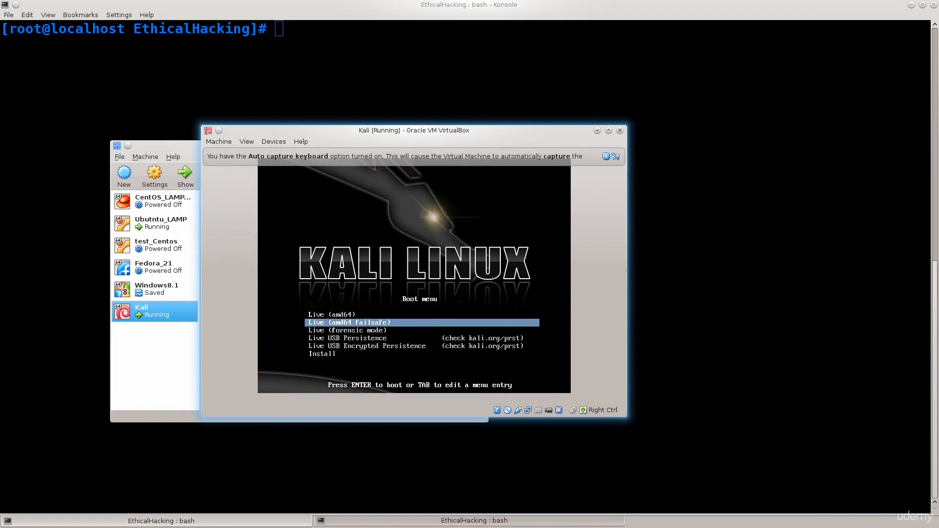
pyautogui.press('Down')
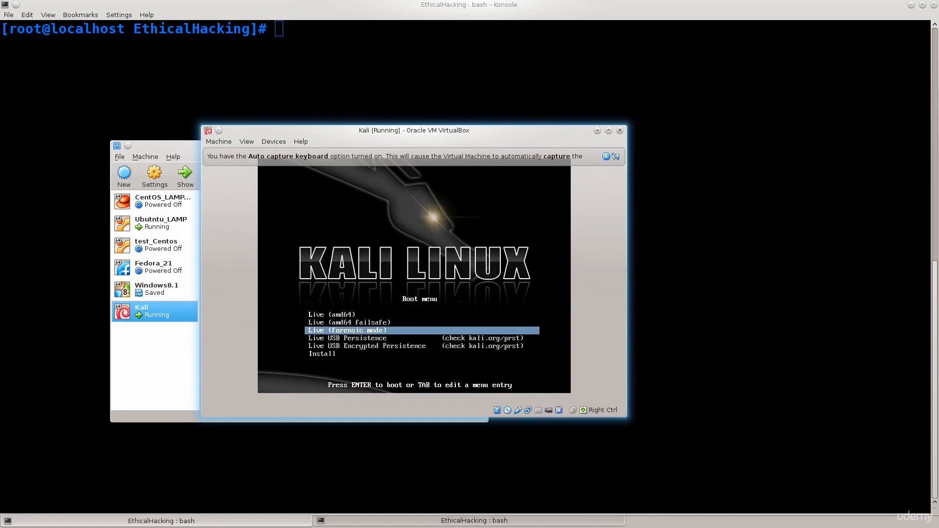
pyautogui.press('Down')
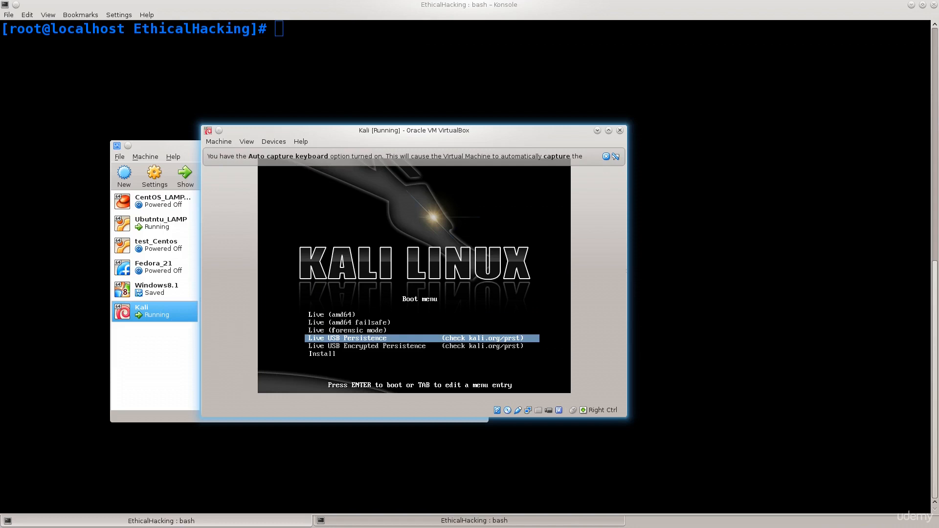
pyautogui.press('Down')
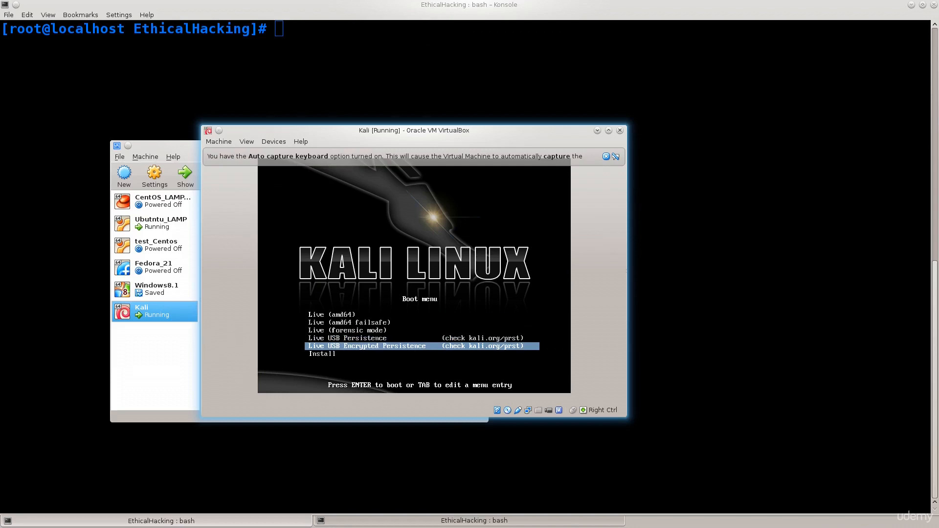
pyautogui.press('Down')
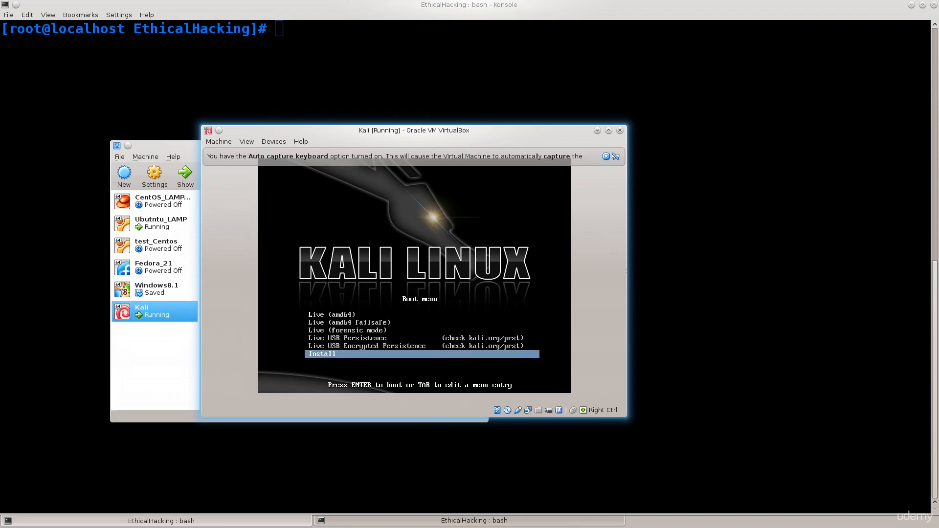
pyautogui.press('Up')
pyautogui.press('Up')
pyautogui.press('Up')
pyautogui.press('Up')
pyautogui.press('Up')
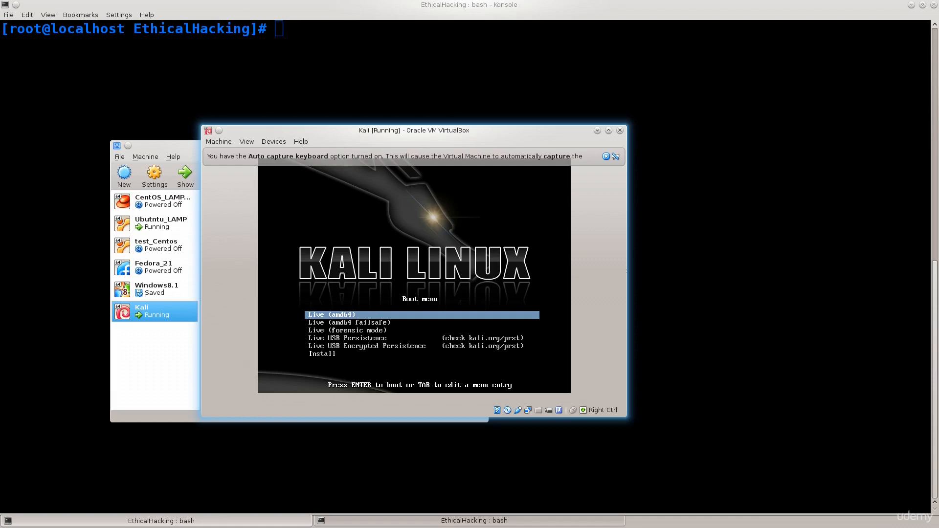
# Review the Live (amd64 failsafe), Live (forensic mode) and Live USB Persistence boot entries, then go back to Live (amd64)
pyautogui.press('Down')
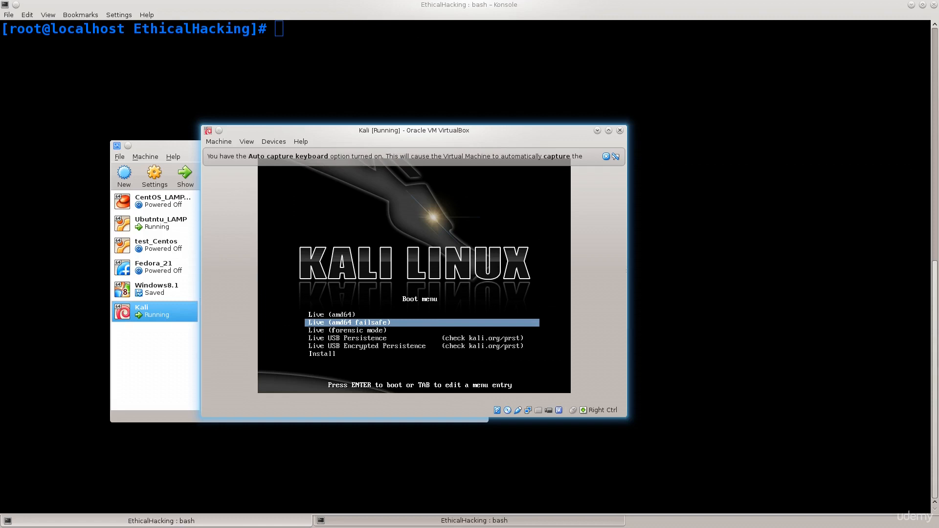
pyautogui.press('Down')
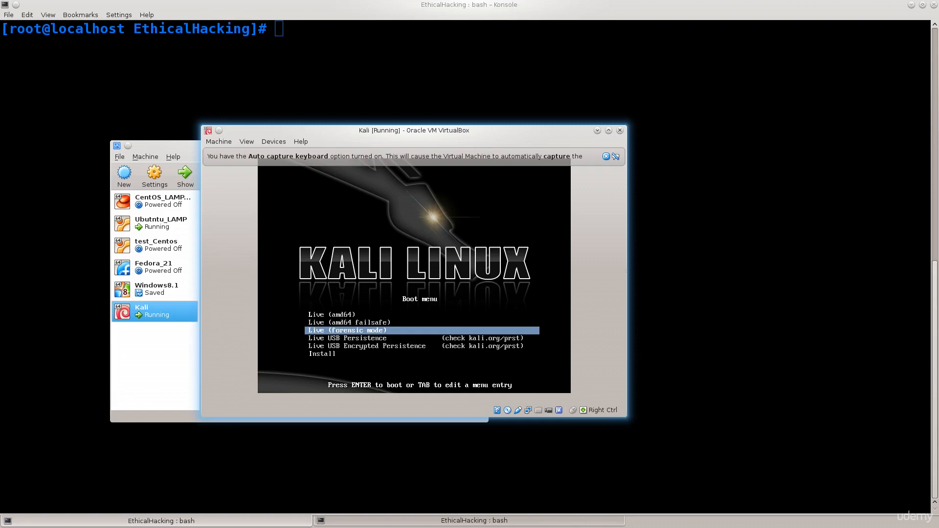
pyautogui.press('Down')
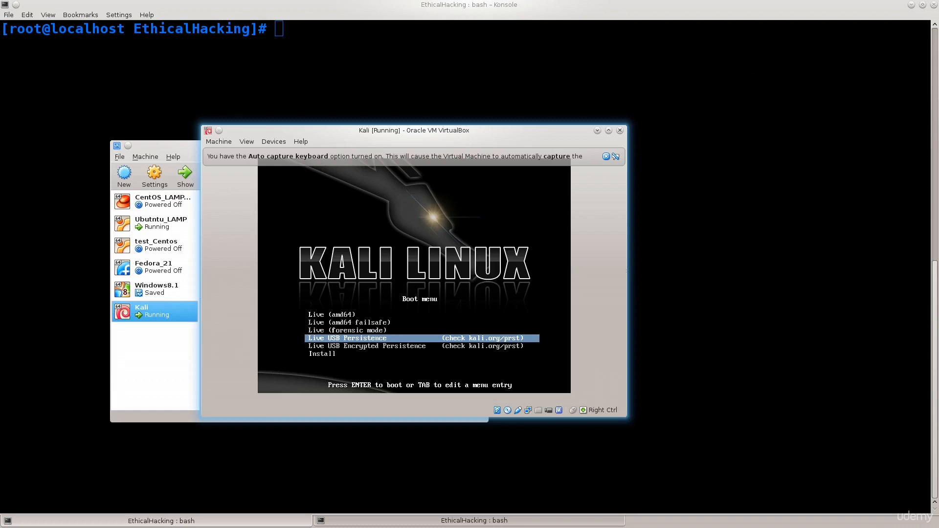
pyautogui.press('Up')
pyautogui.press('Up')
pyautogui.press('Up')
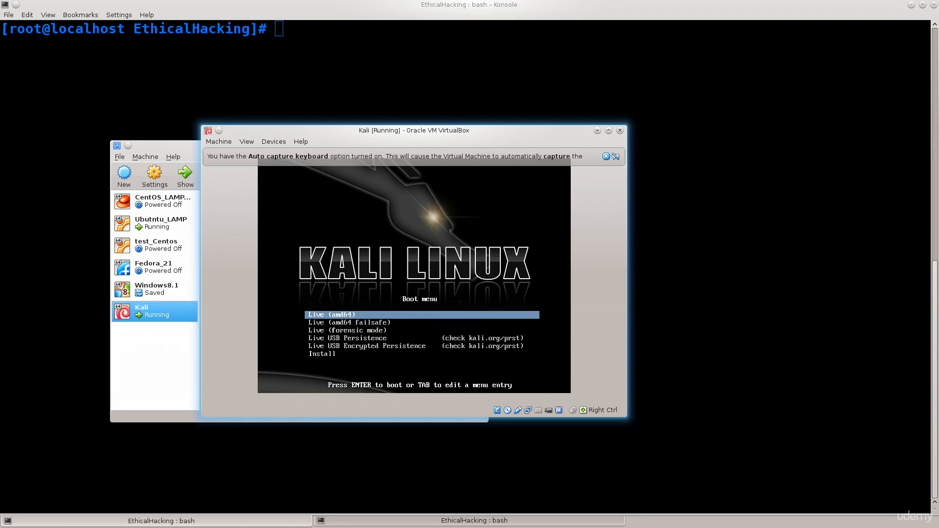
# Highlight the Live USB Persistence entry and then Live USB Encrypted Persistence in the Kali boot menu
pyautogui.press('Down')
pyautogui.press('Down')
pyautogui.press('Down')
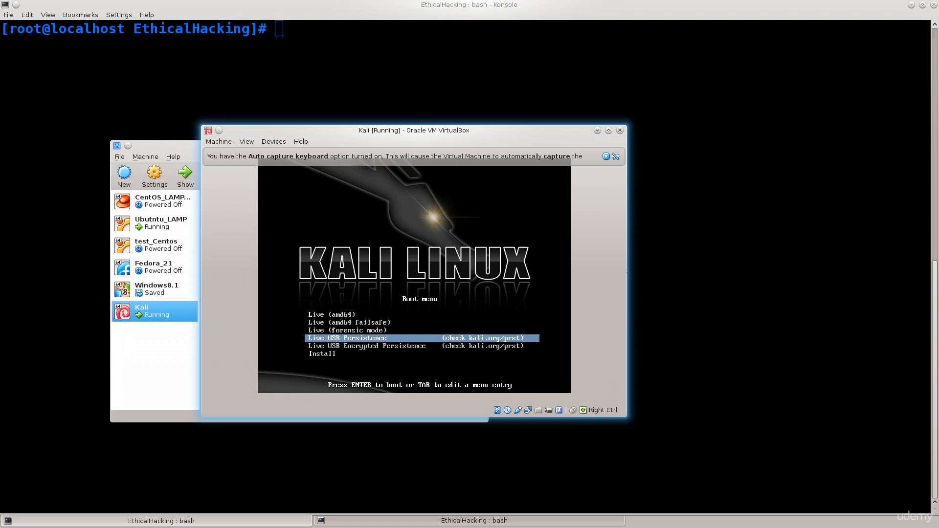
pyautogui.press('Down')
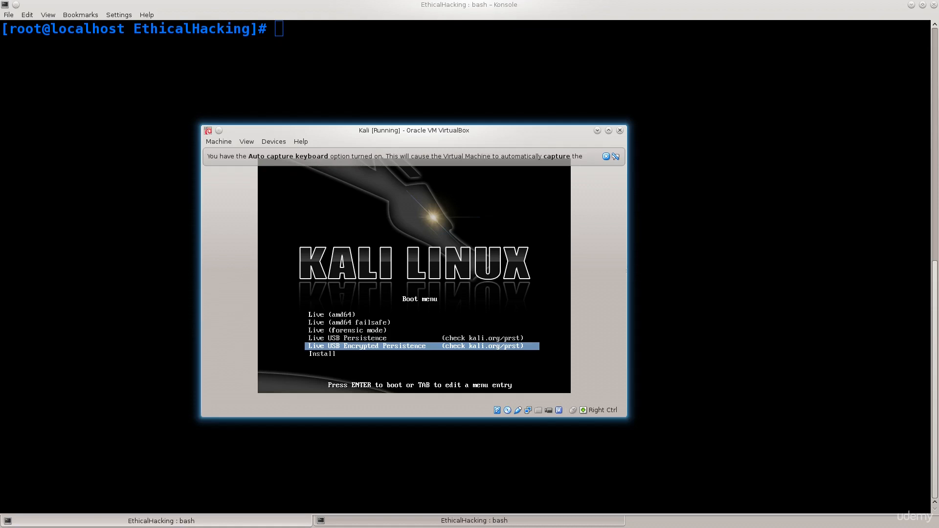
# Dismiss the Auto capture keyboard notice and resize the Kali machine window to fit more closely around the boot menu
pyautogui.click(606, 157)
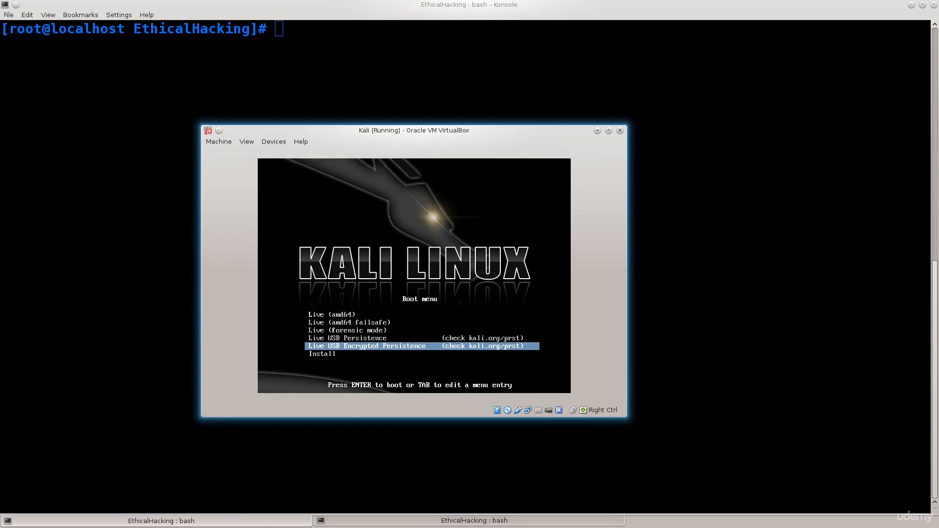
pyautogui.moveTo(627, 126); pyautogui.dragTo(731, 71)
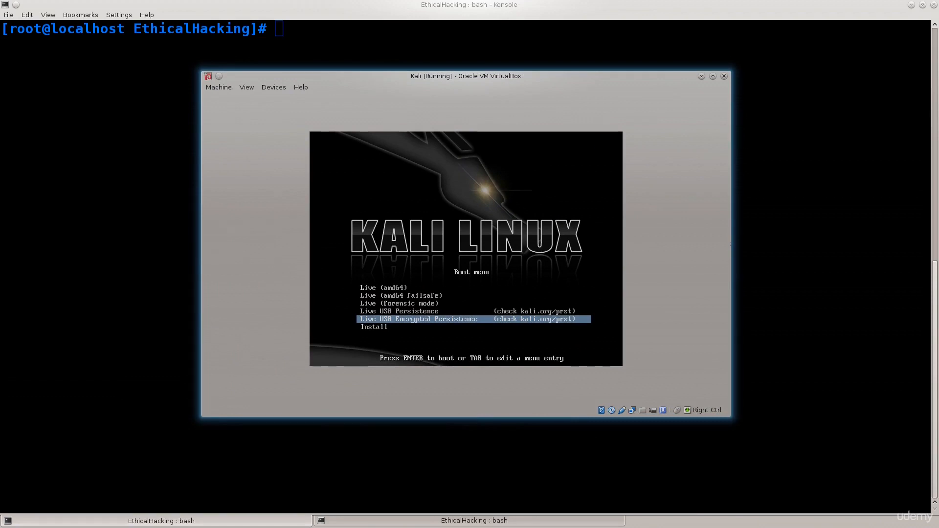
pyautogui.moveTo(732, 71); pyautogui.dragTo(589, 121)
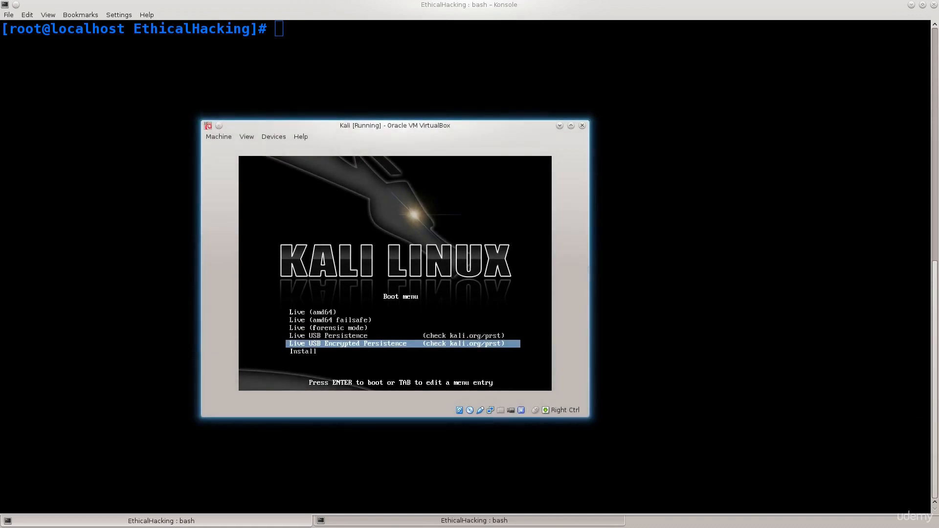